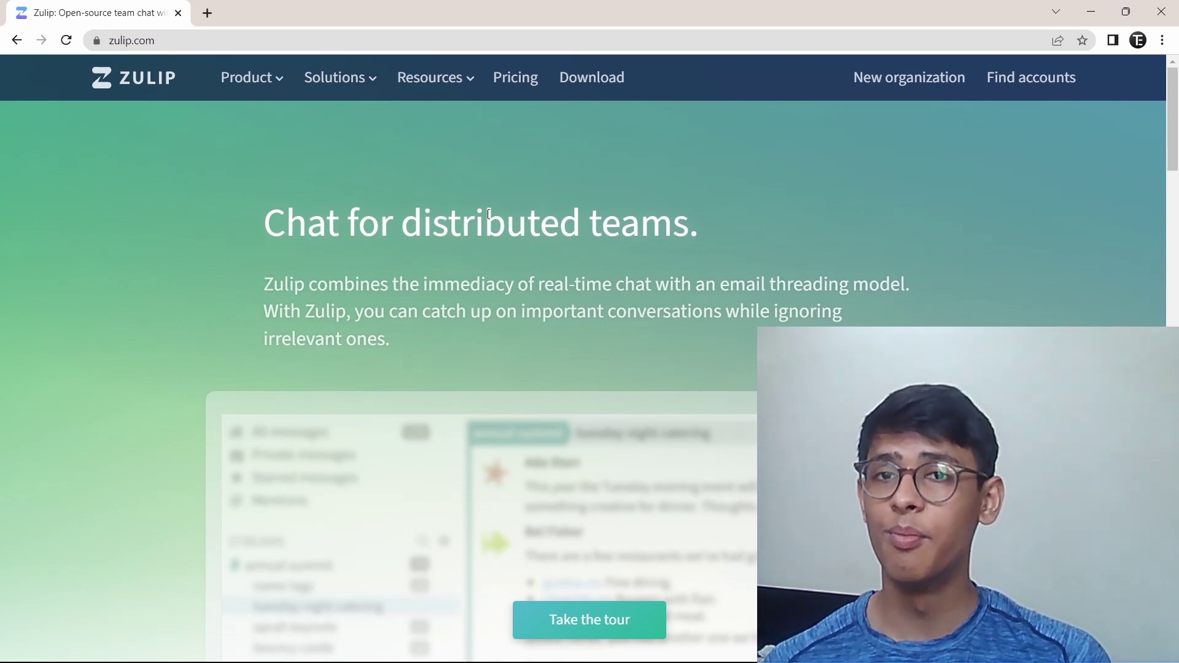
Open zulip.com/apps and scroll through the platforms, ending on the Zulip for Windows section
scroll(585, 269, down, 1)
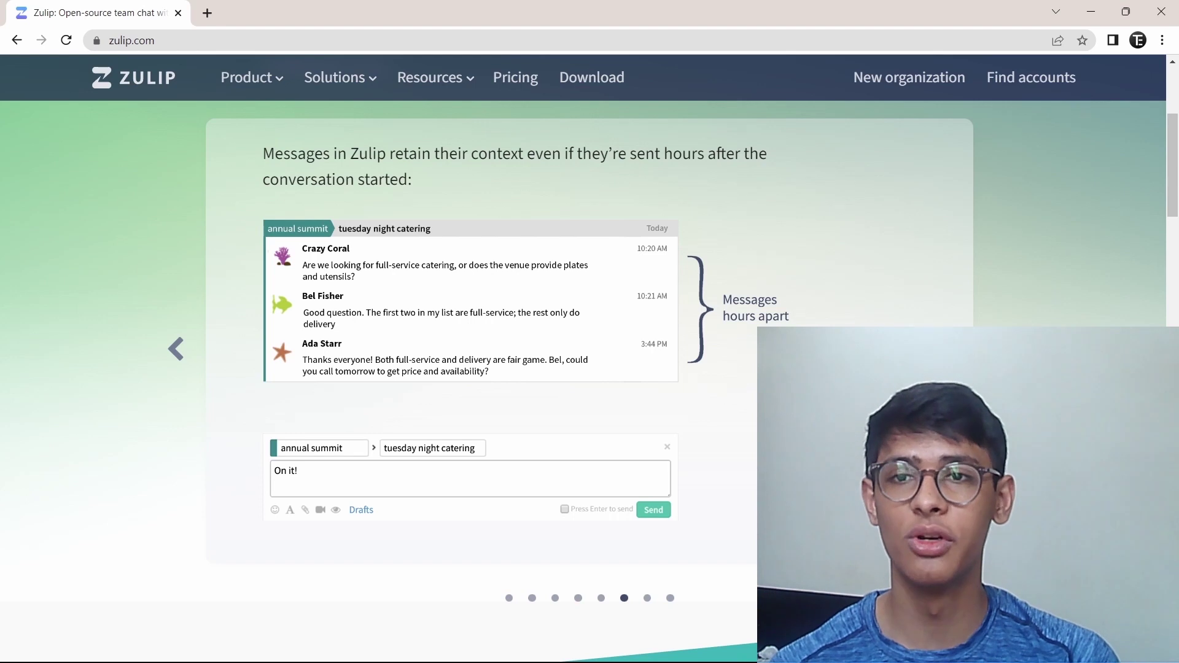
scroll(497, 161, up, 4)
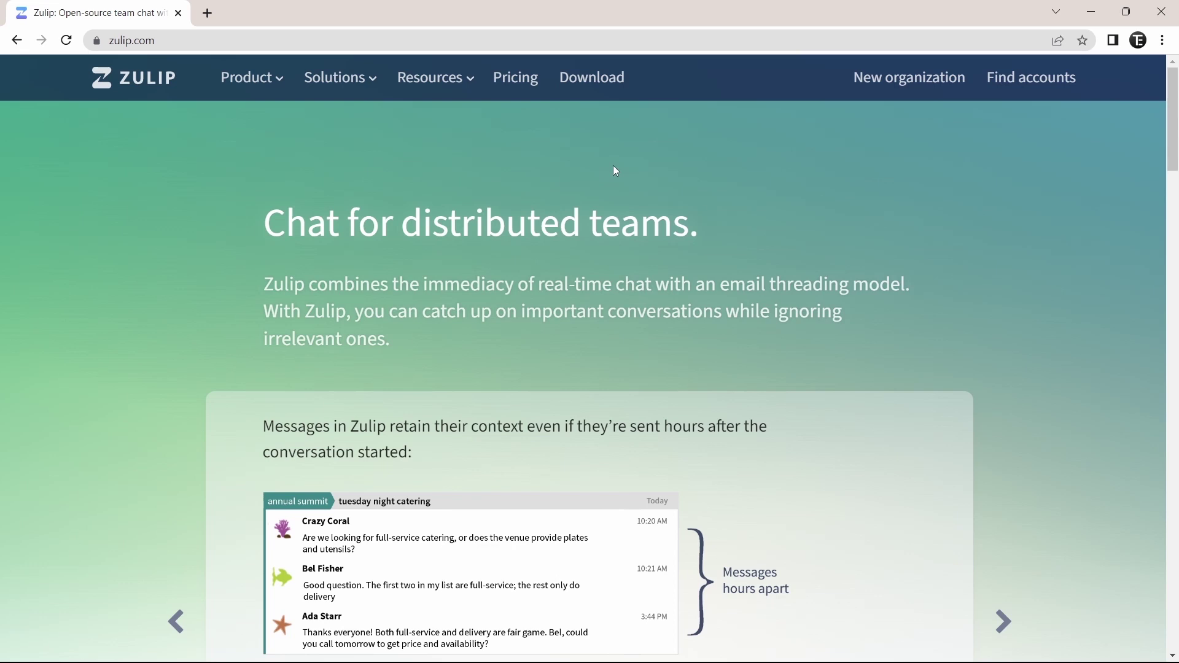
click(588, 80)
scroll(744, 252, down, 5)
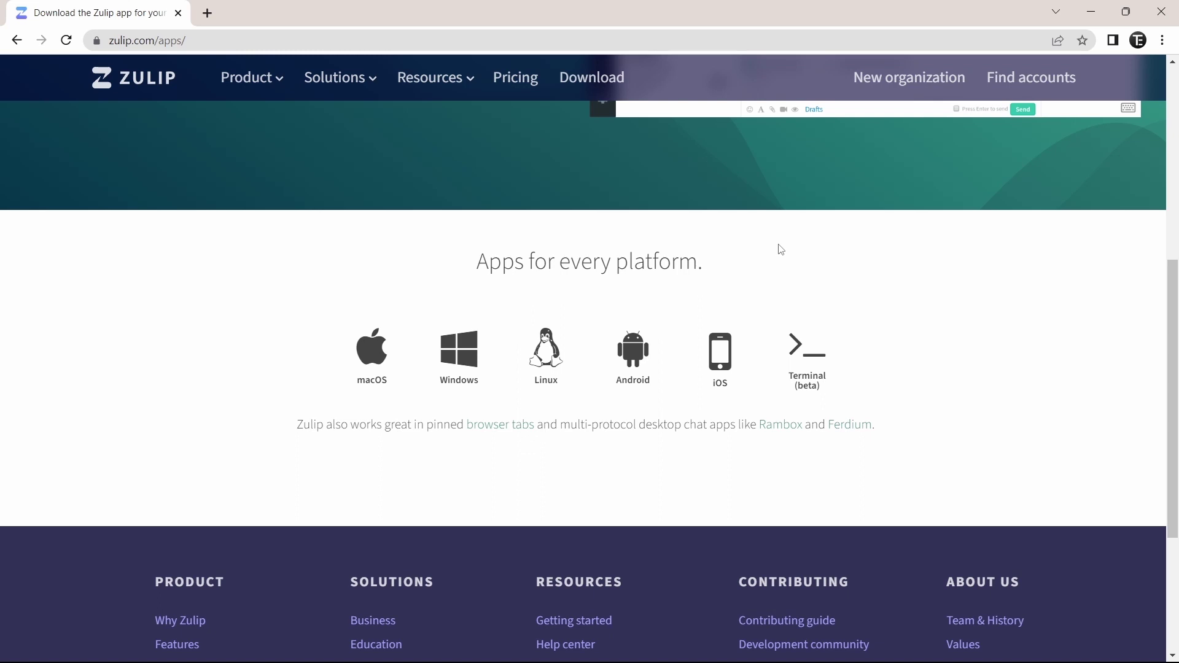
scroll(780, 250, up, 6)
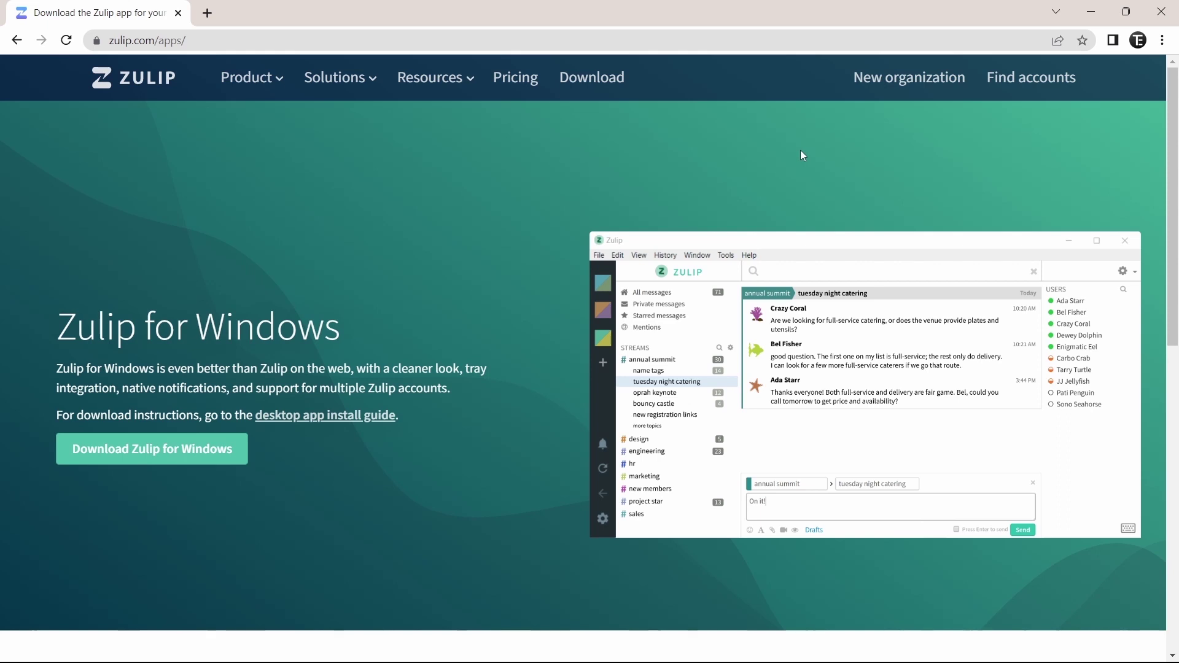
Start a new organization named 'Tech is Easy' with the Personal organization type
click(893, 84)
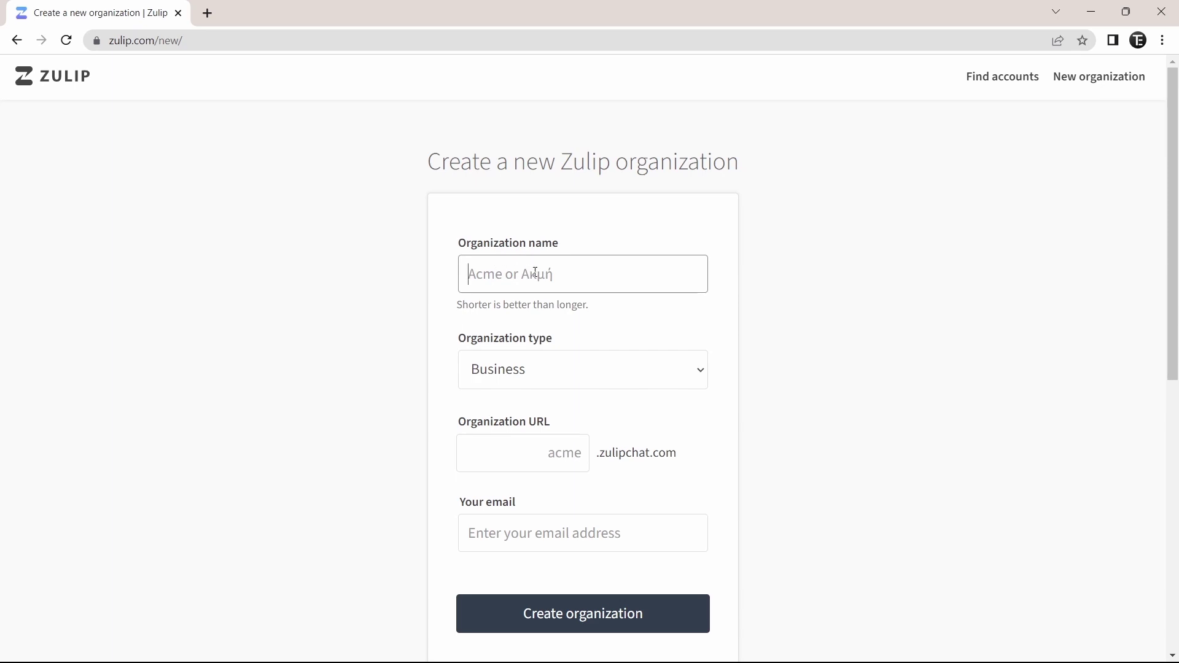
text(Tech is Easy)
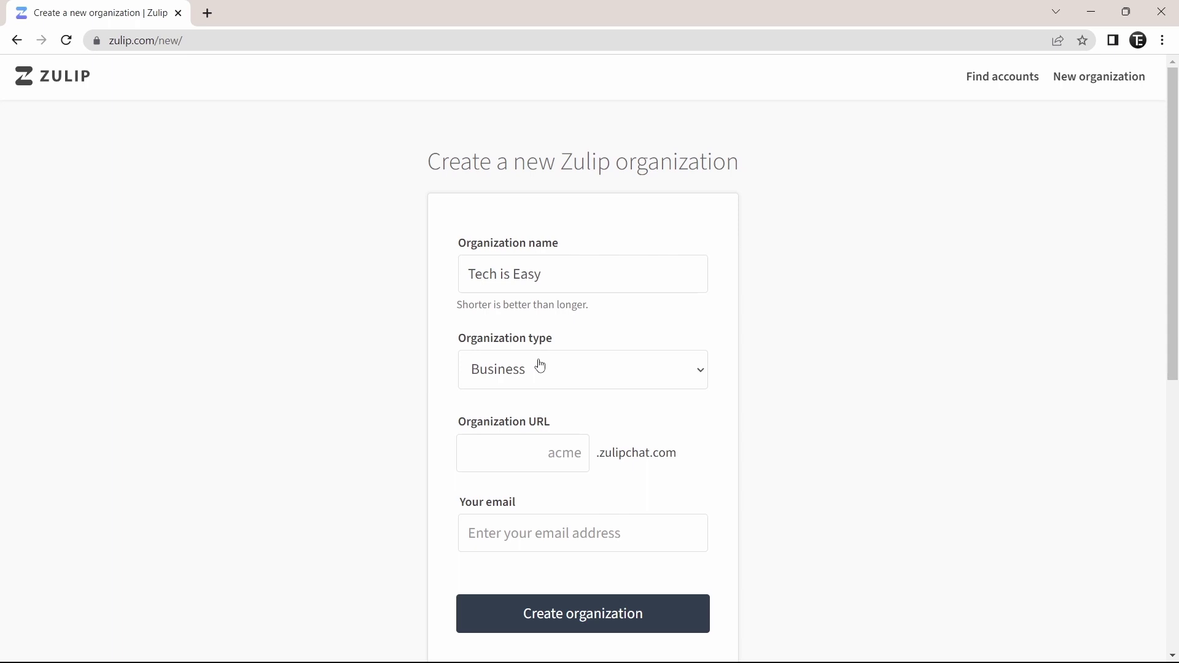
click(520, 368)
click(509, 622)
Set the URL to techiseasy.zulipchat.com, enter the owner's e-mail address, and submit the request
click(558, 454)
text(techiseasy)
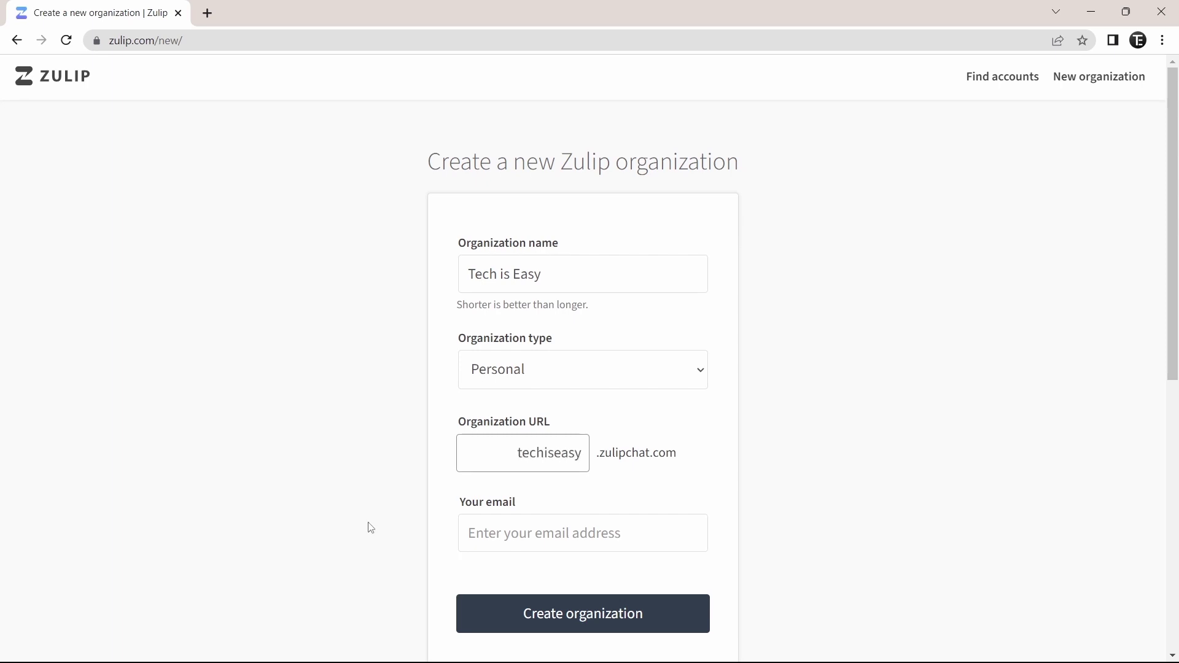
click(367, 527)
click(570, 534)
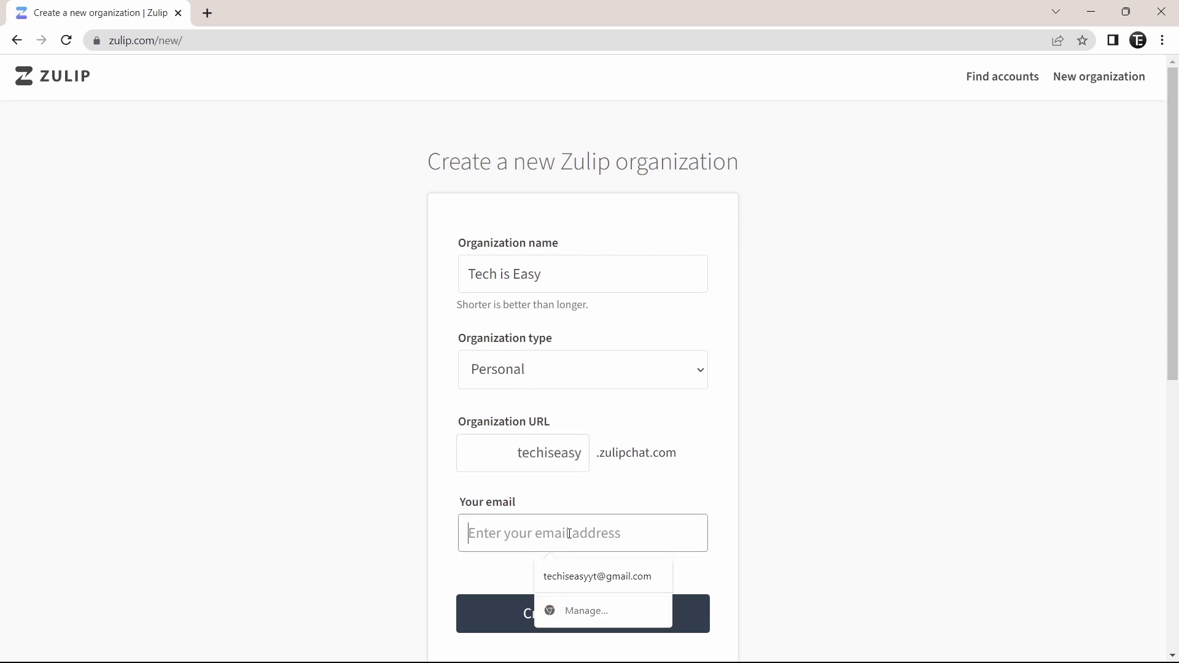
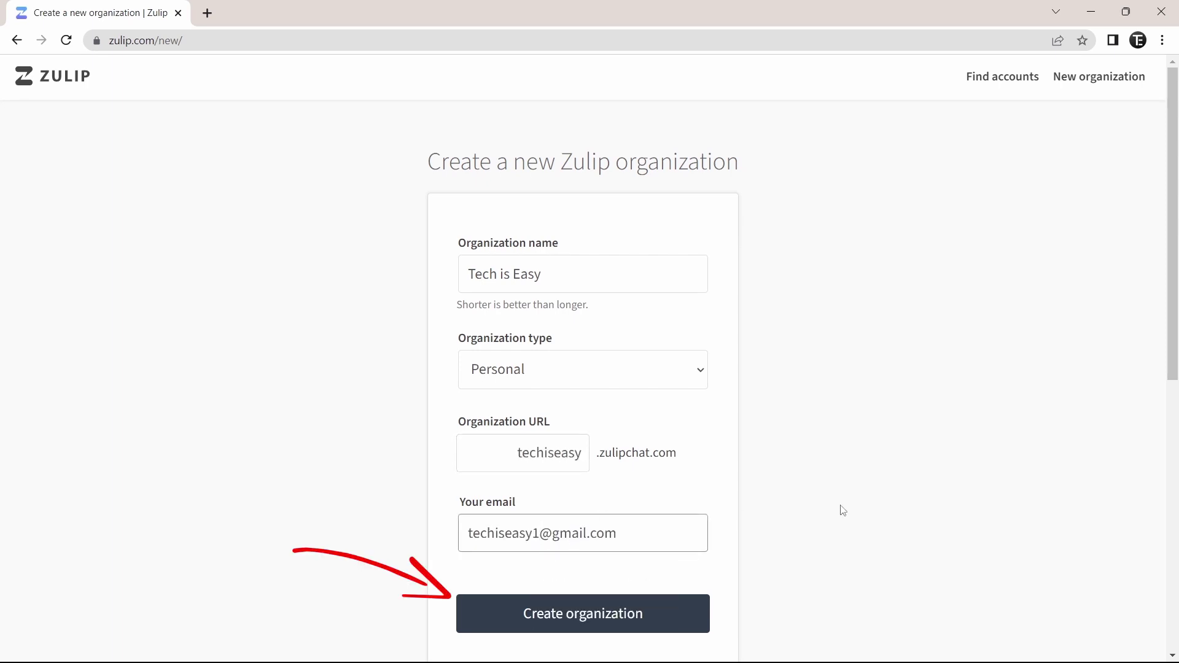
click(591, 614)
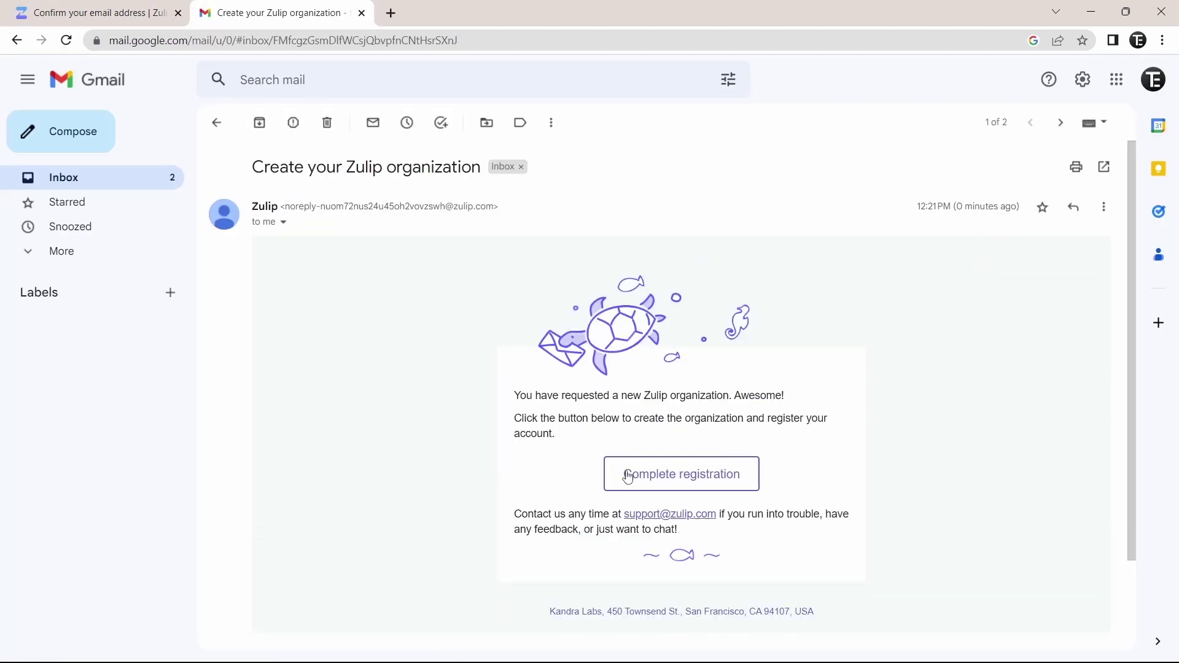
Enter the account owner's full name and a password, and agree to the Terms of Service
click(673, 479)
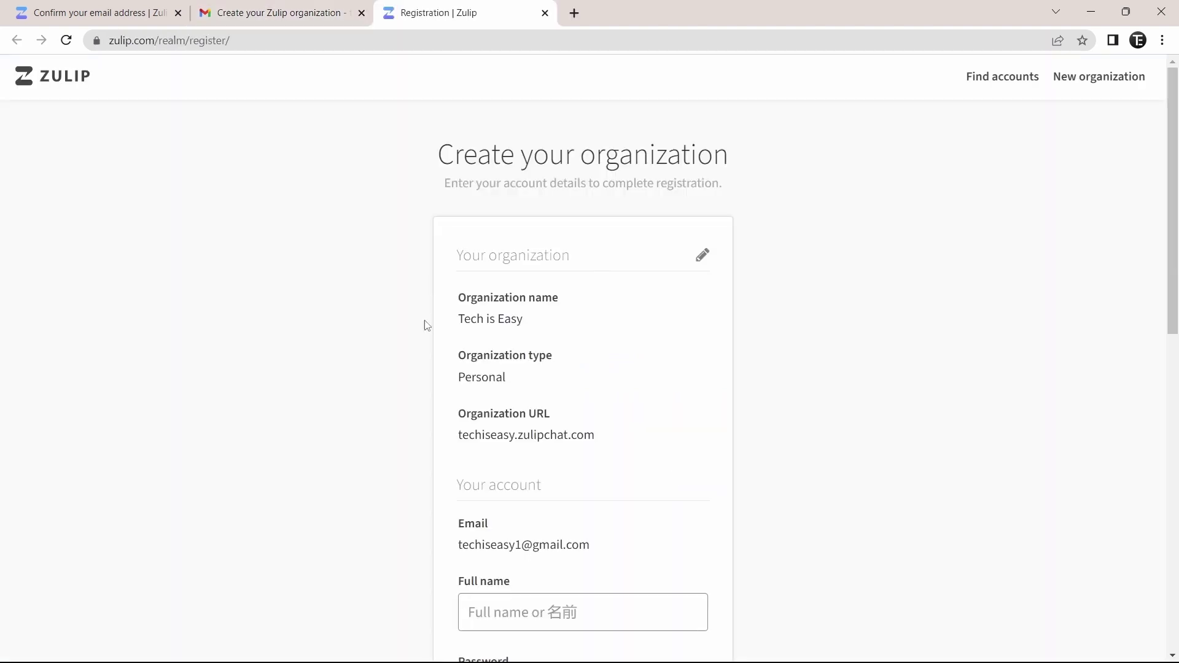
scroll(417, 368, down, 4)
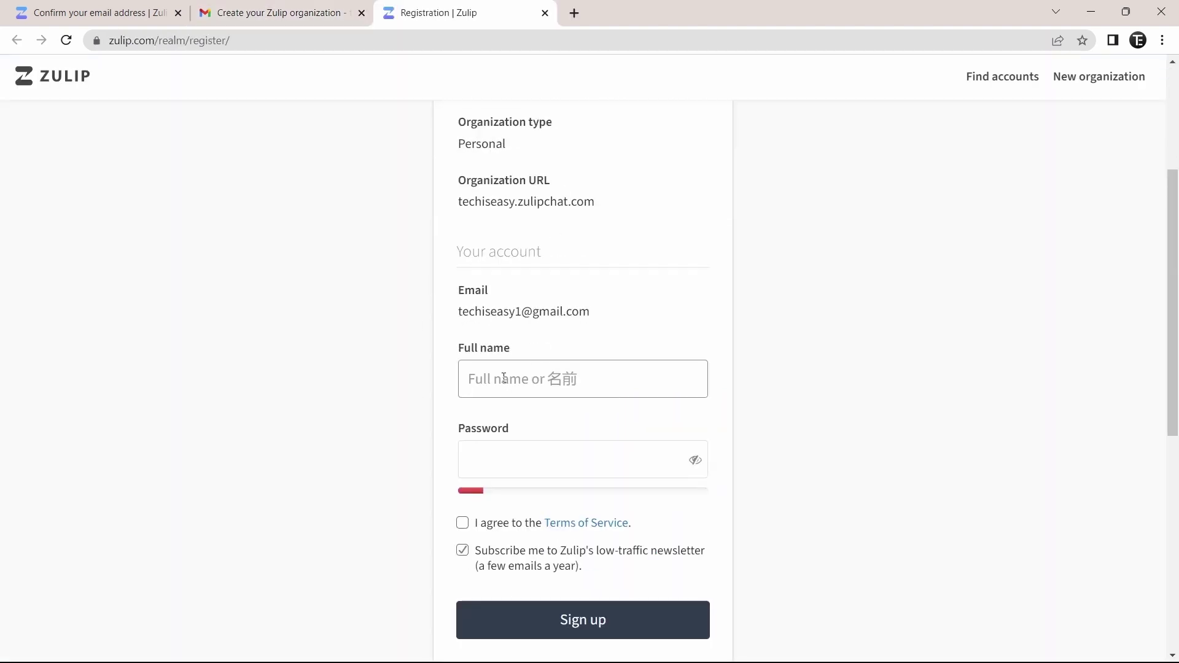
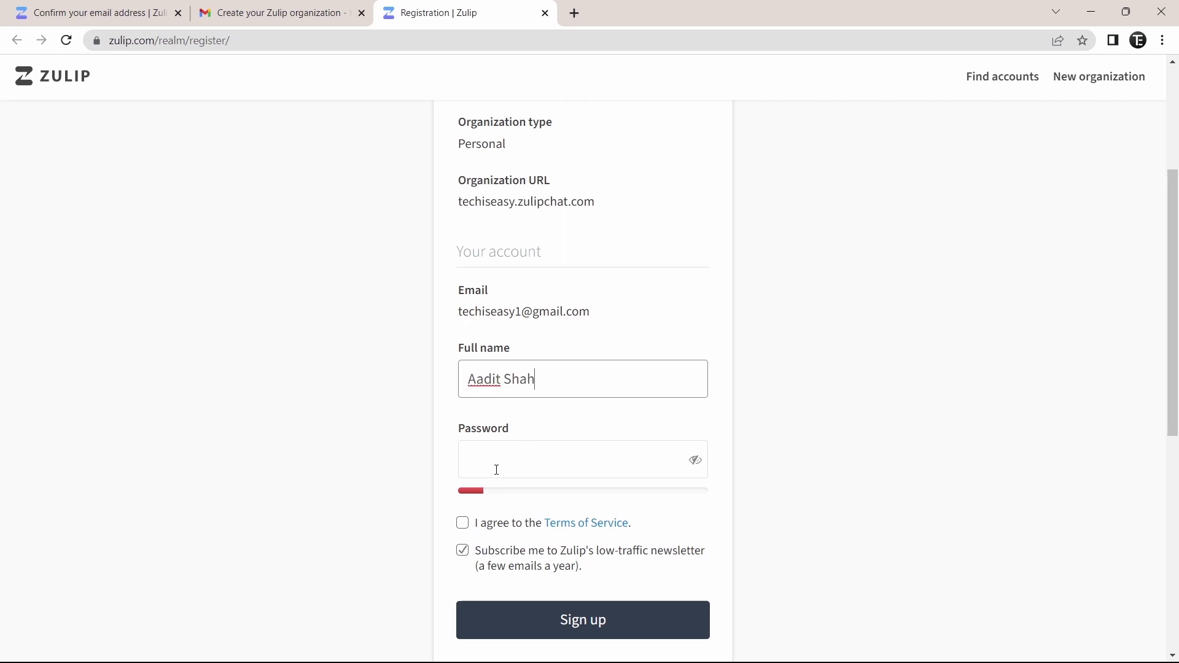
click(524, 454)
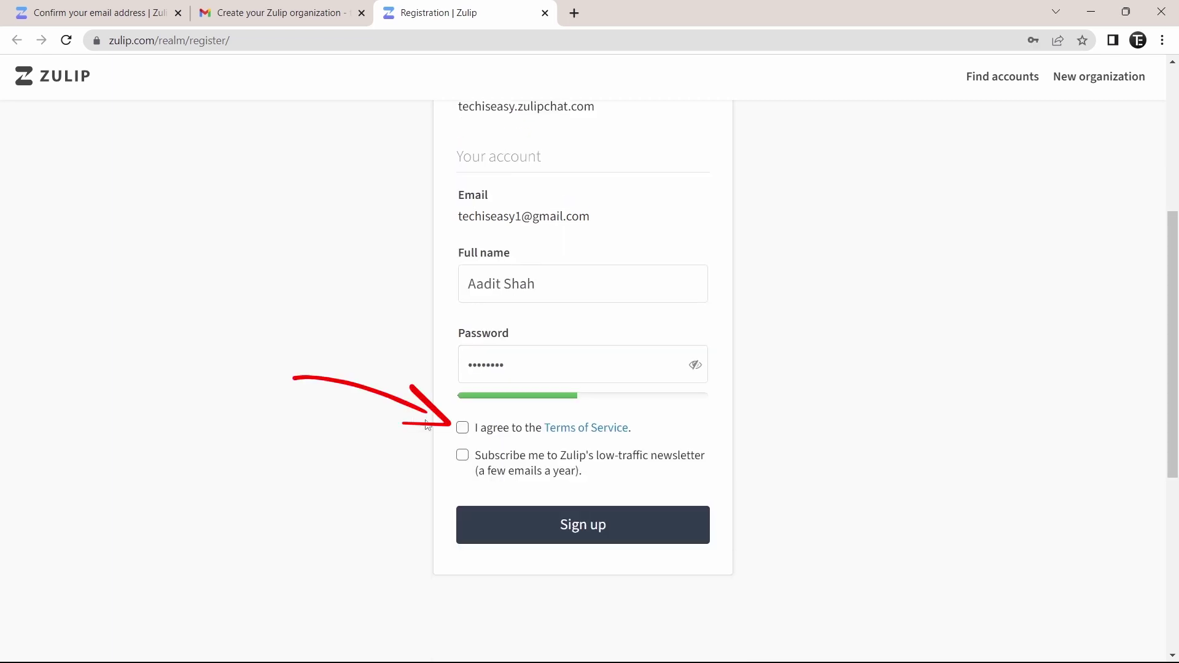
right_click(464, 430)
click(464, 430)
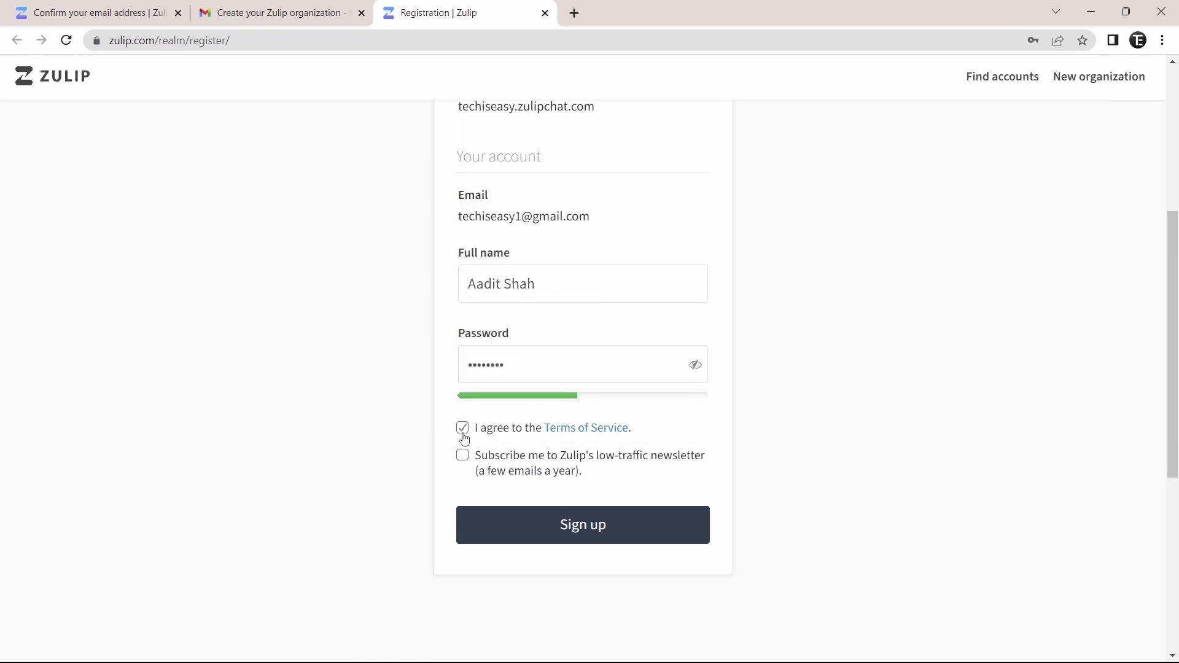
Complete sign-up so Tech is Easy opens on the Welcome Bot direct message
click(599, 527)
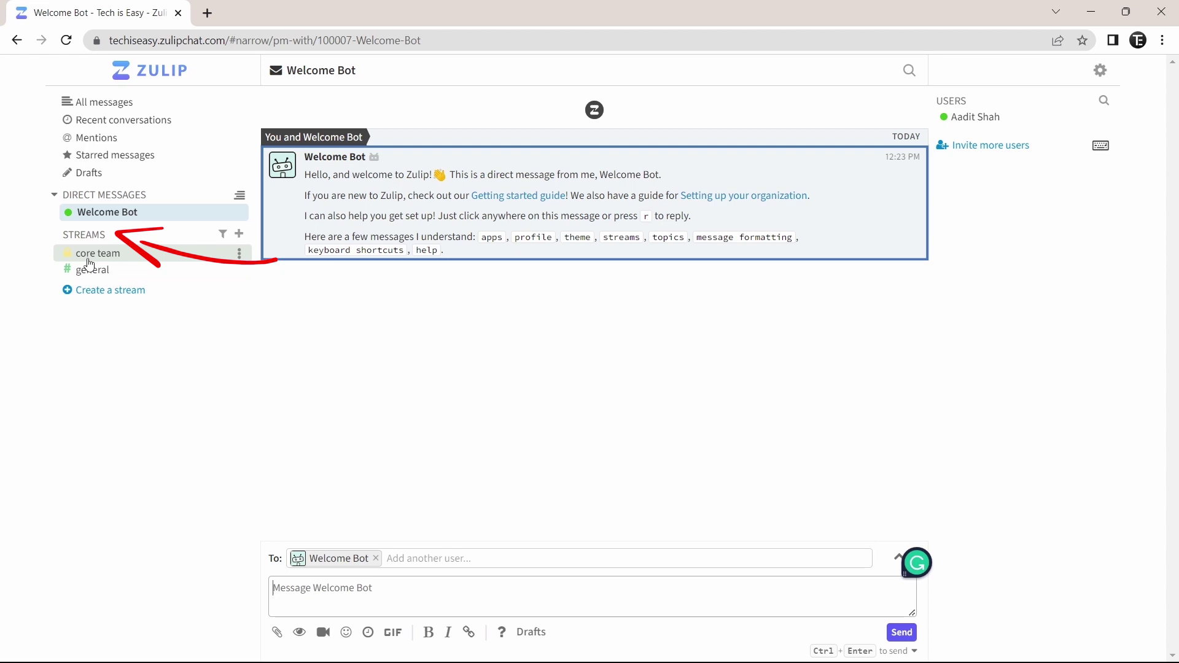
Open #general and narrow it to the Welcome Bot's 'swimming turtles' topic
click(123, 279)
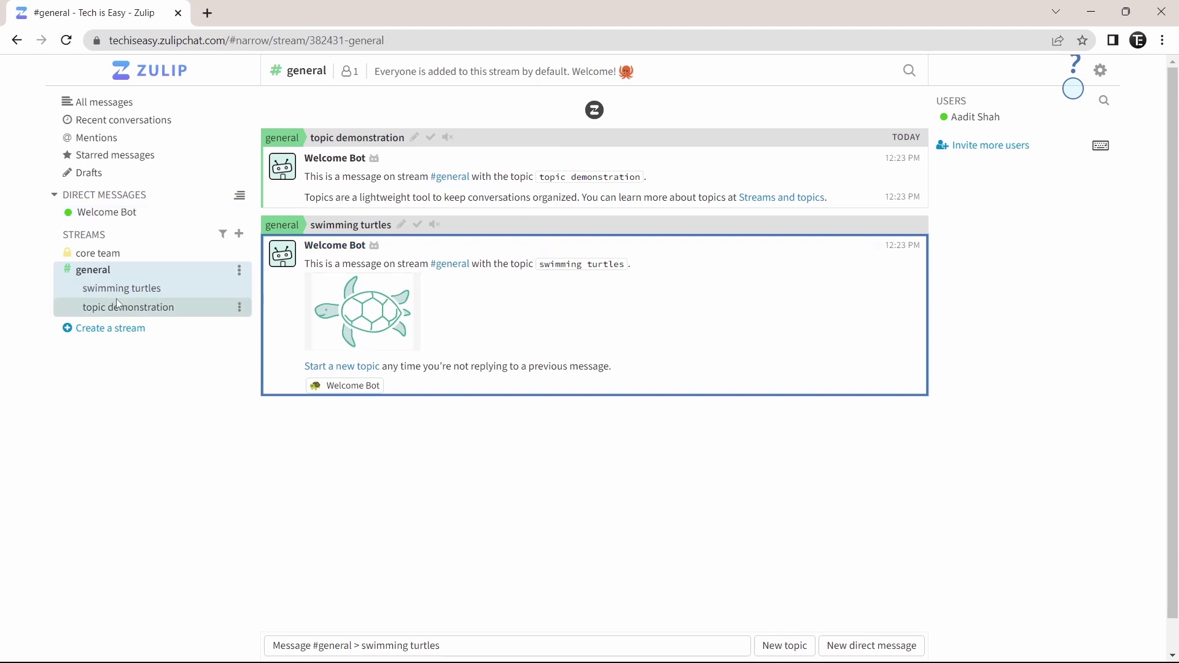
click(167, 297)
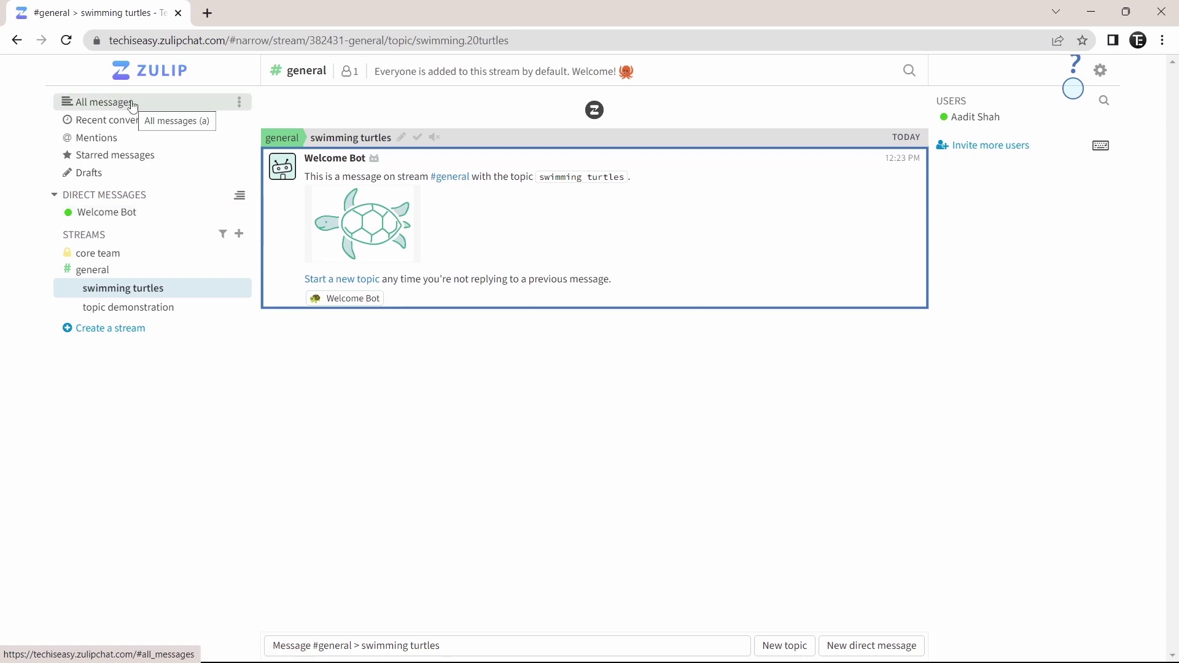
View All messages, dismiss the search suggestions, then show the Recent conversations table
click(134, 109)
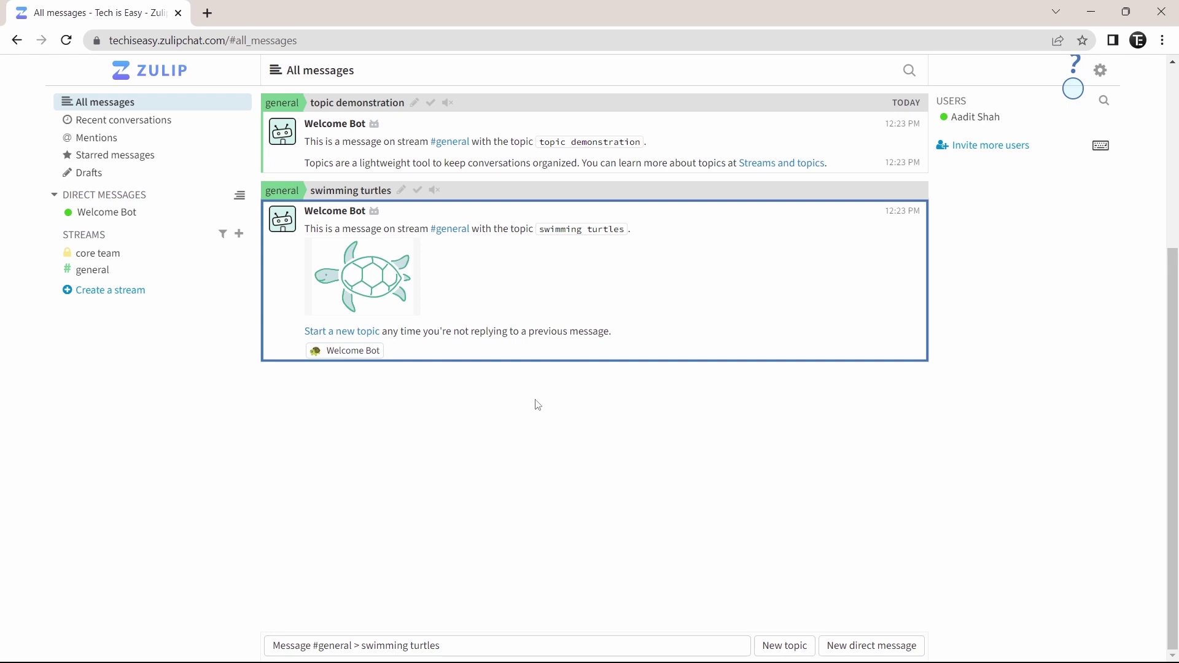
click(911, 72)
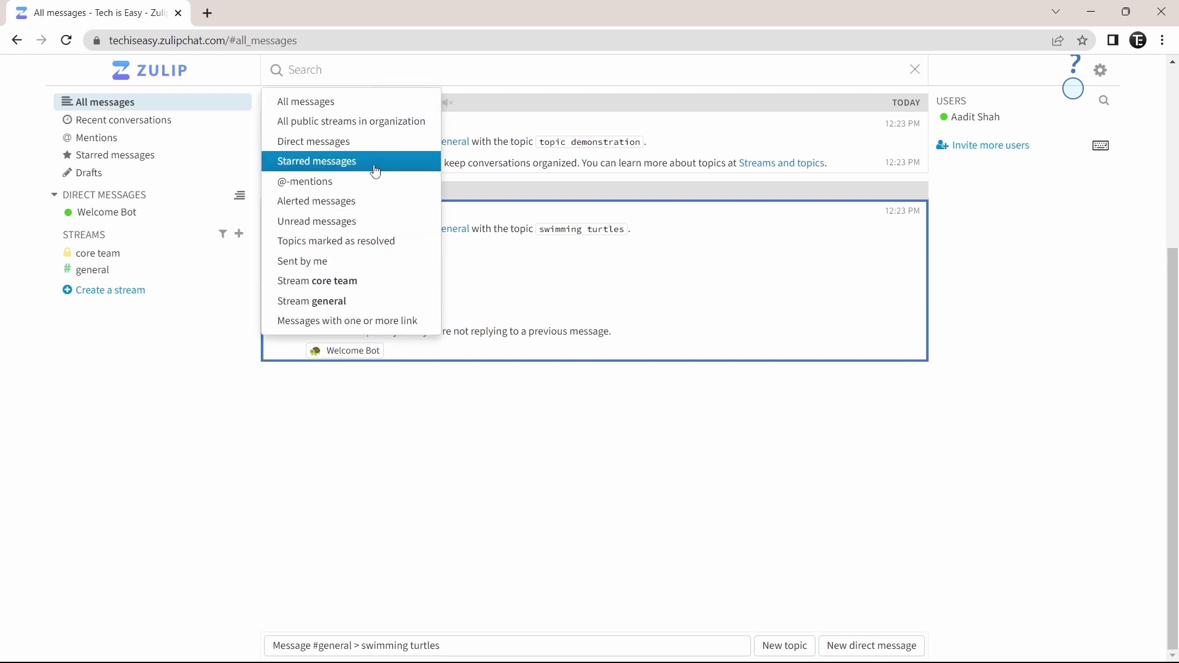
click(411, 404)
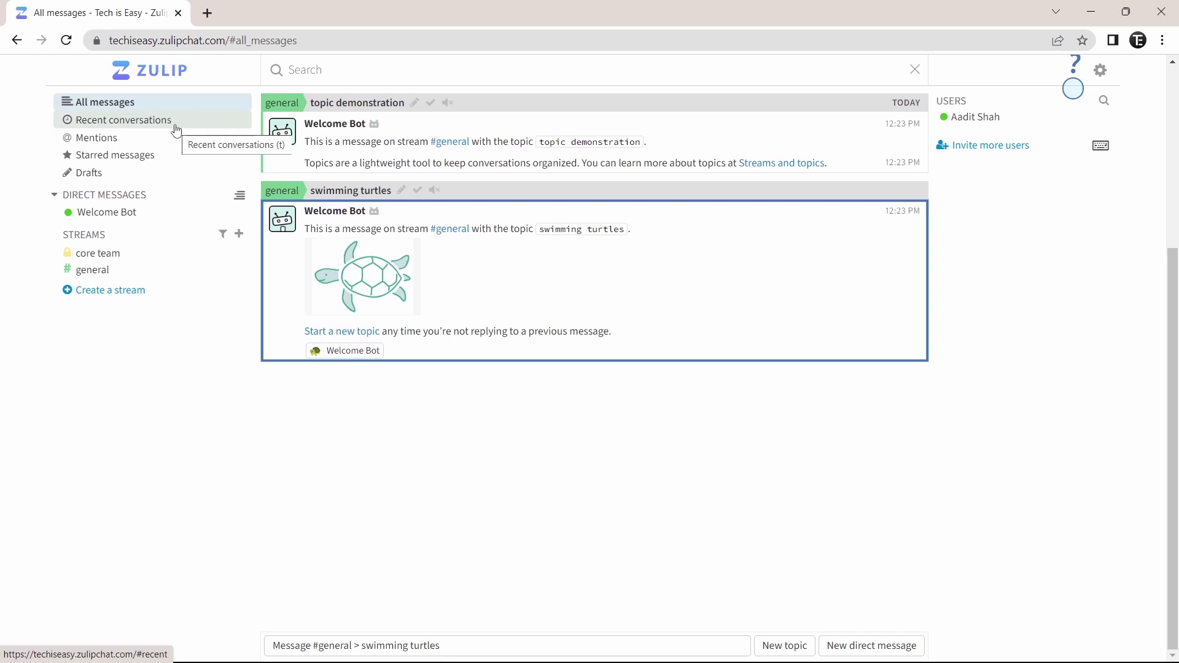
click(156, 126)
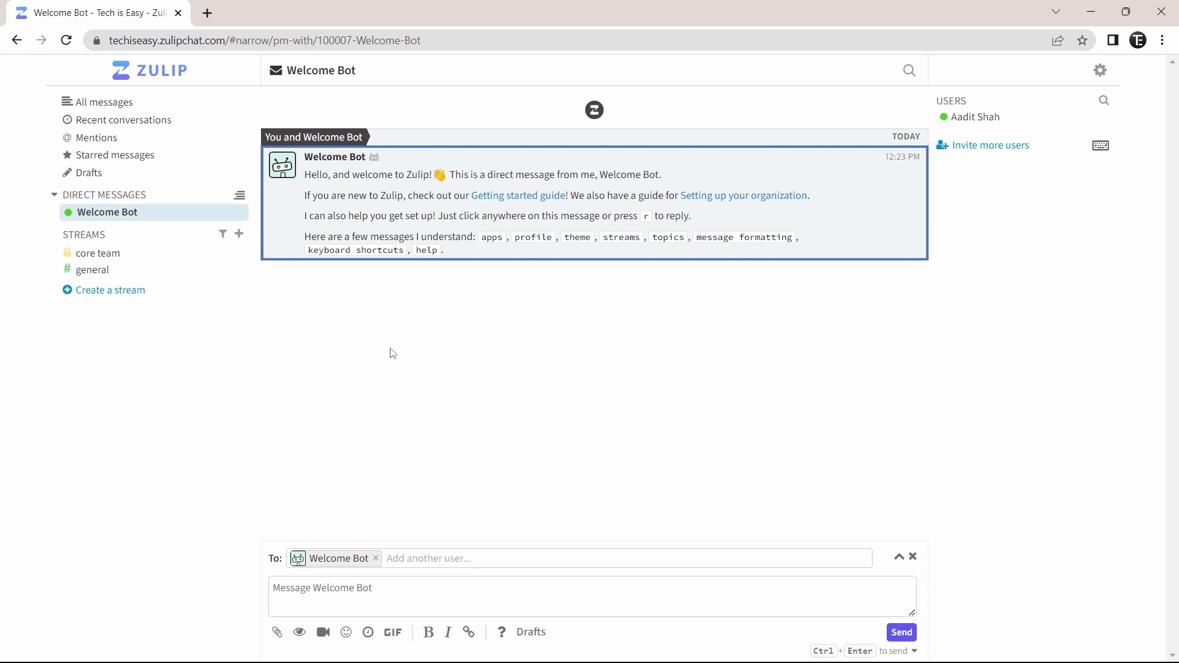
Start a new stream and name it NONAME
click(240, 235)
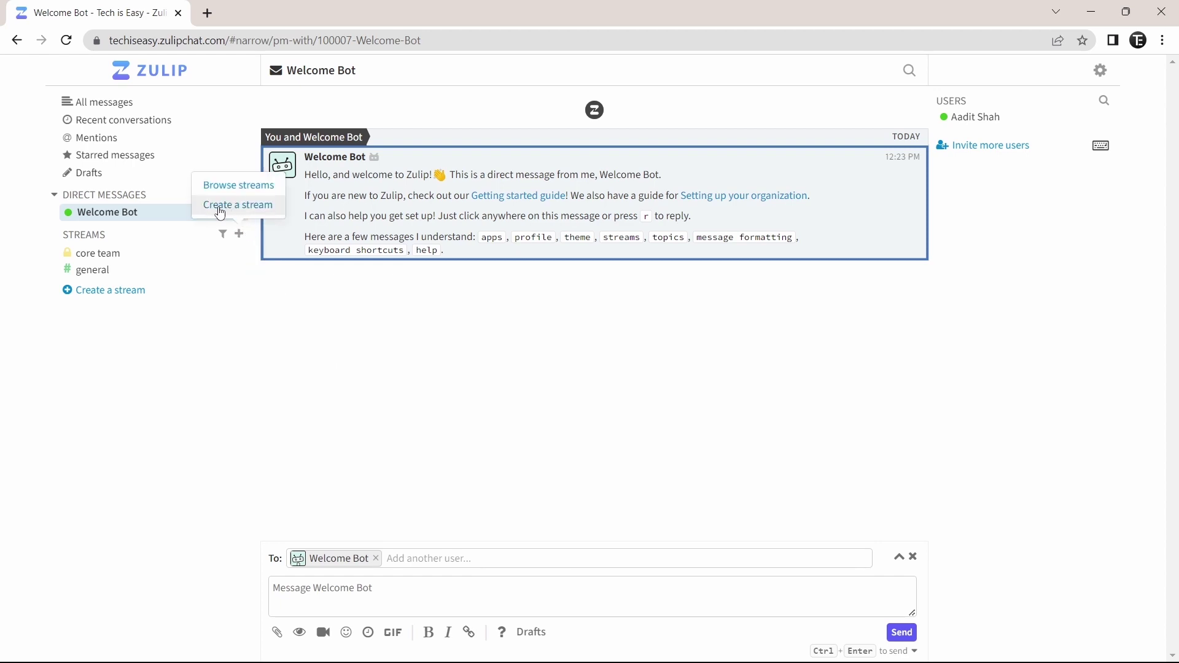
click(251, 207)
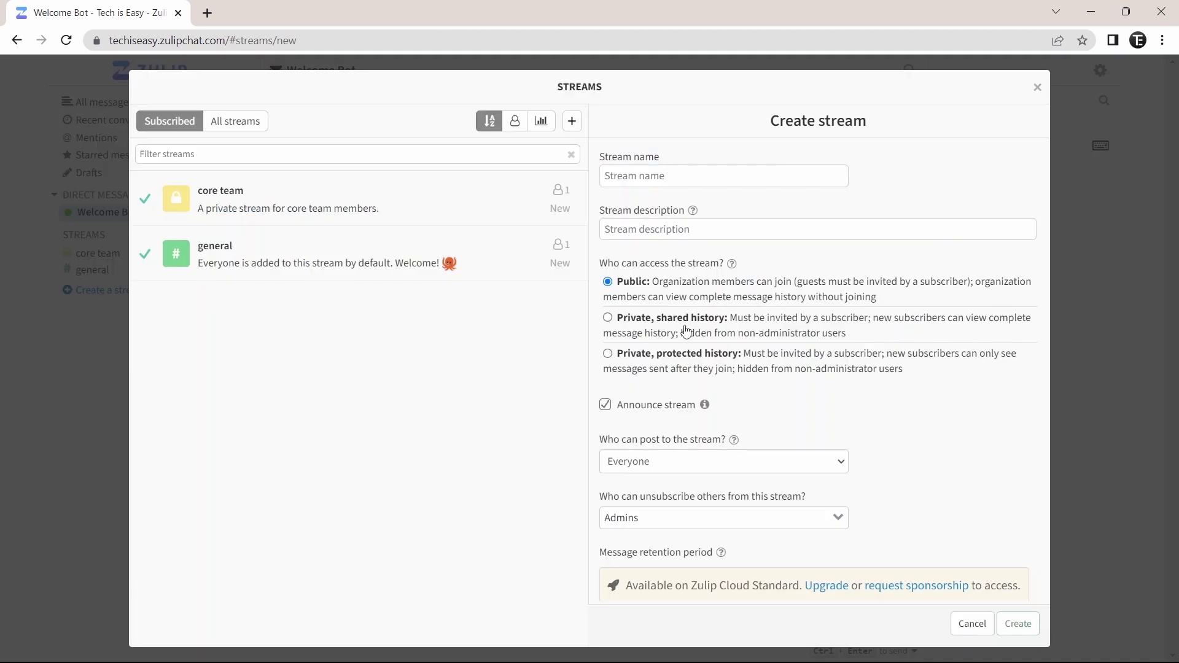
click(692, 176)
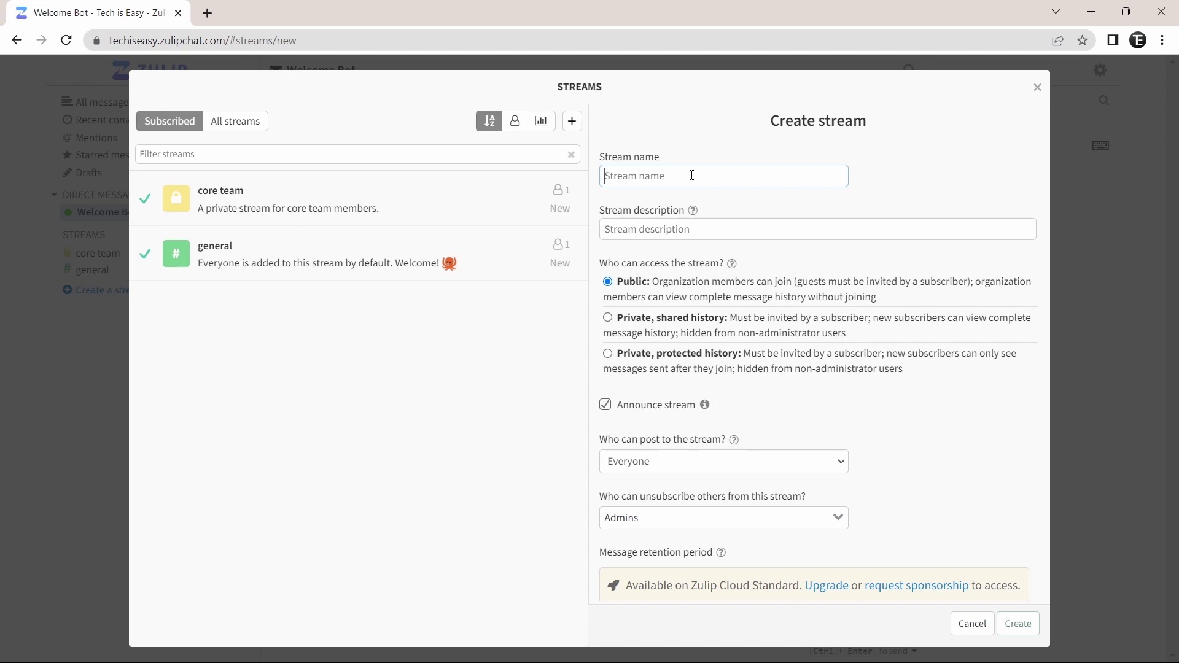
text(NONAME)
Keep Everyone allowed to post and Admins able to unsubscribe others, then create NONAME
click(668, 231)
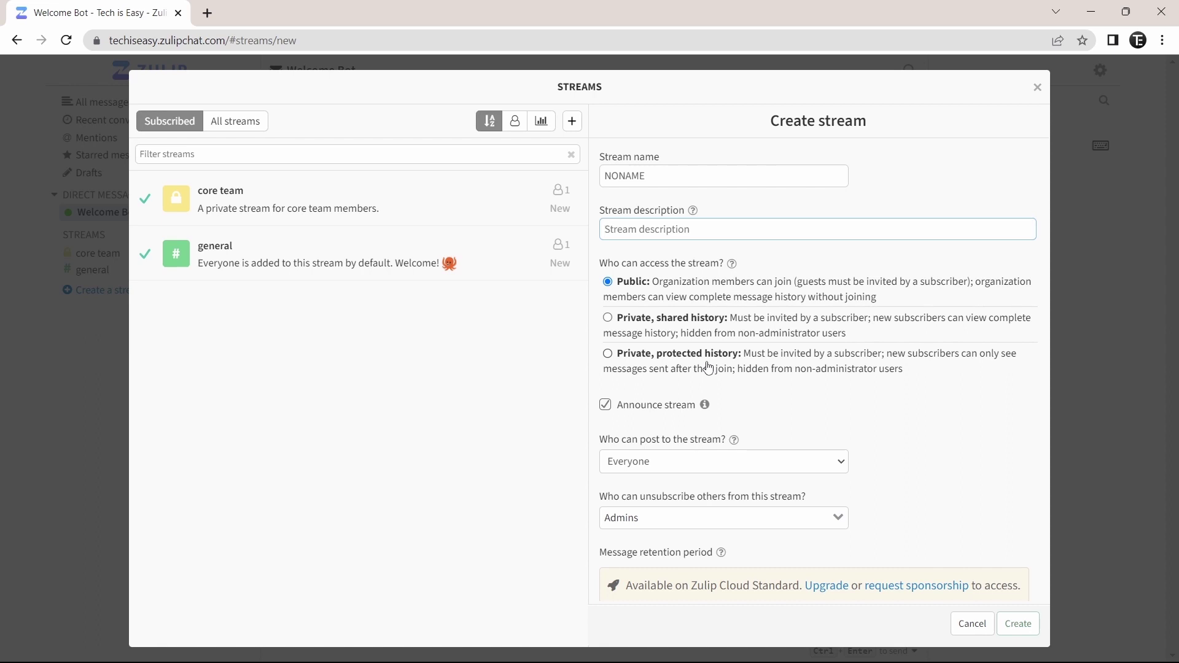
scroll(792, 263, down, 3)
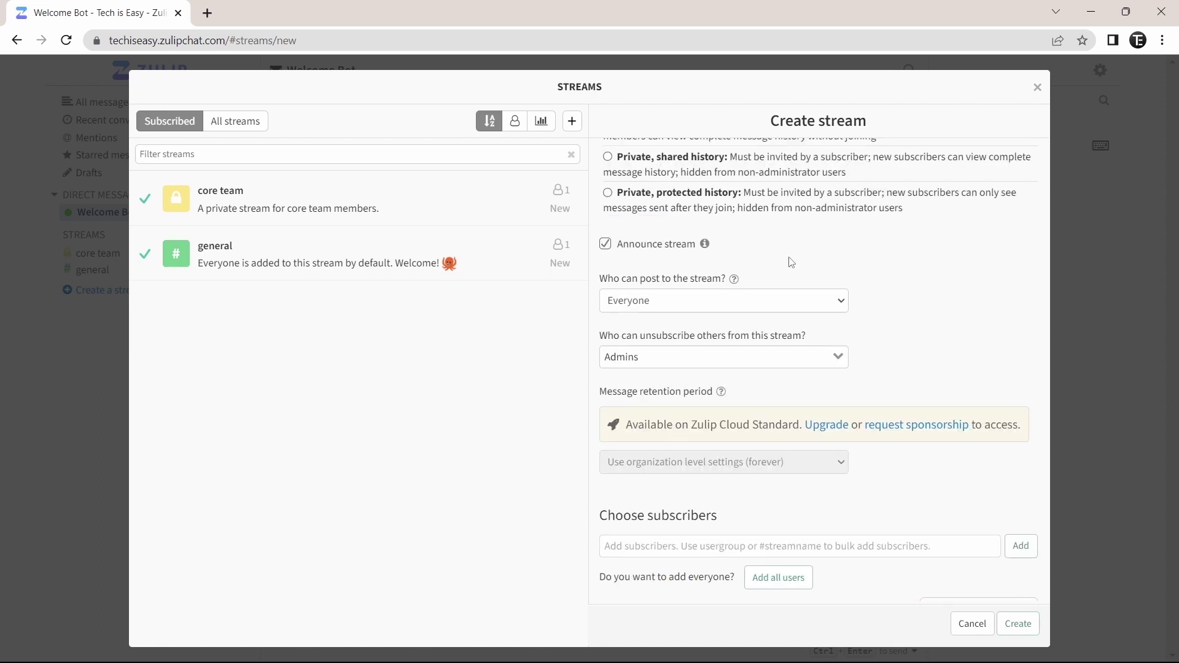
click(660, 309)
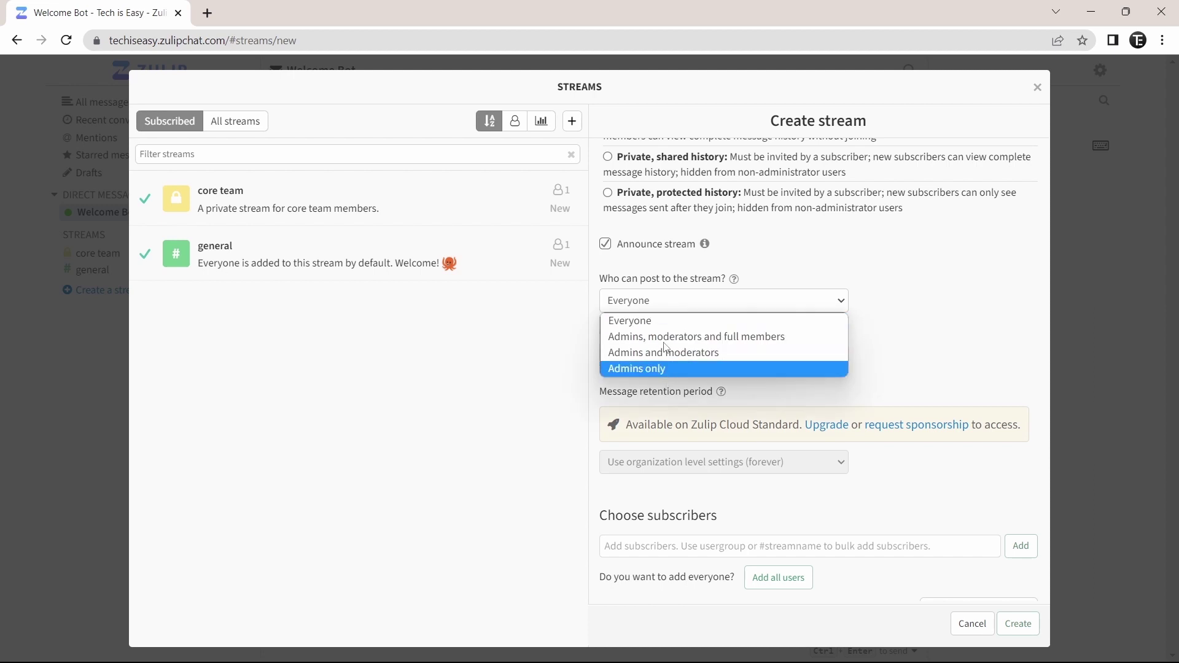
click(909, 333)
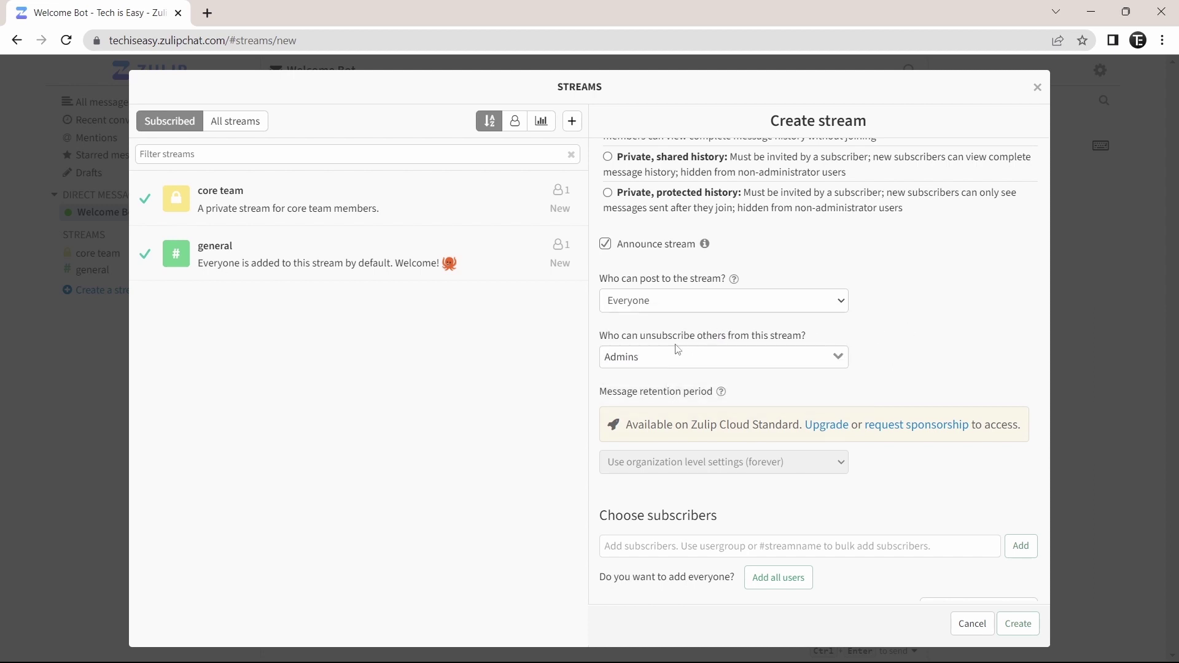
click(657, 358)
click(633, 479)
scroll(813, 394, down, 2)
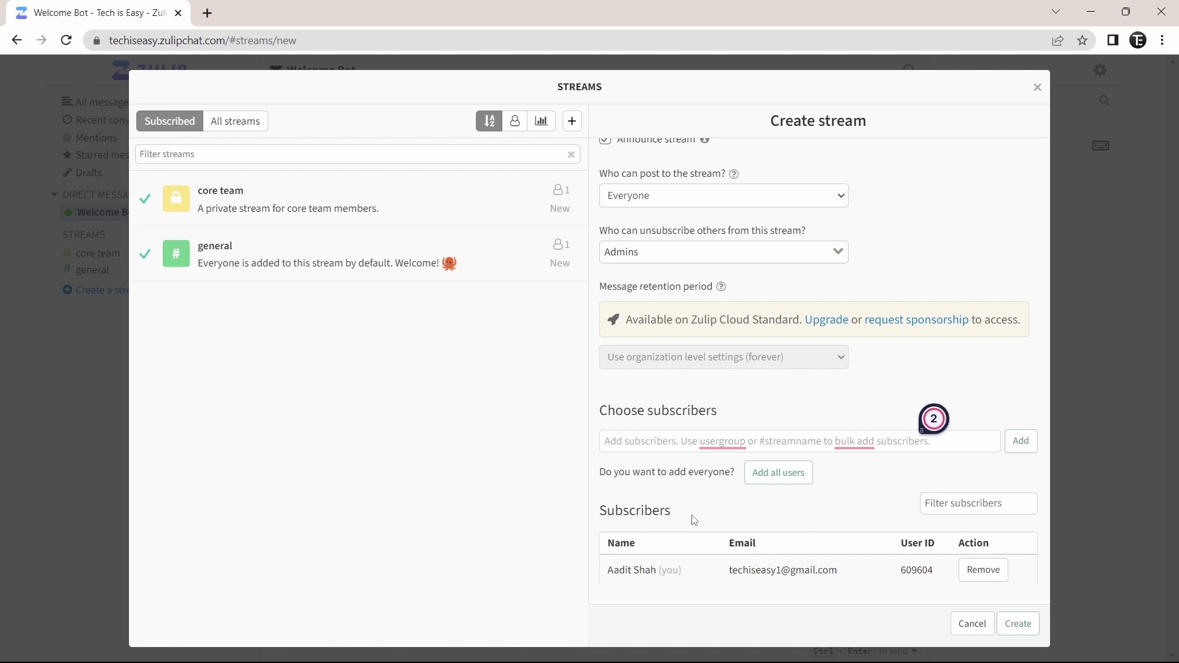
click(1018, 624)
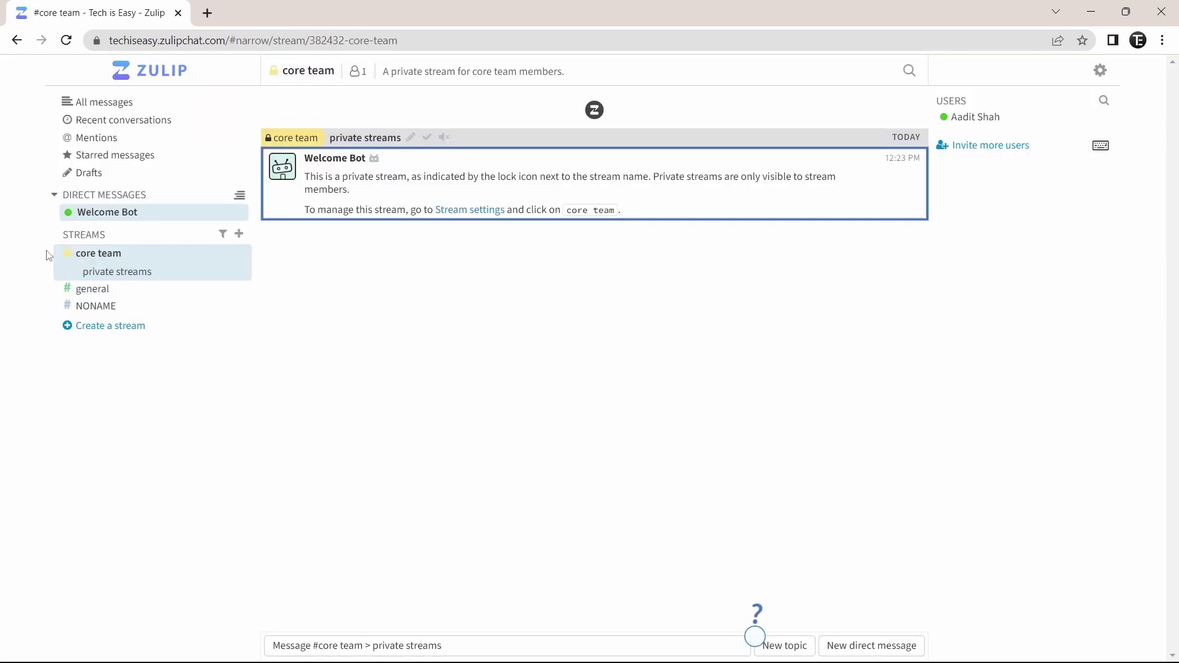
Send 'Hello' to the NONAME stream with no topic, then close the composer
click(114, 307)
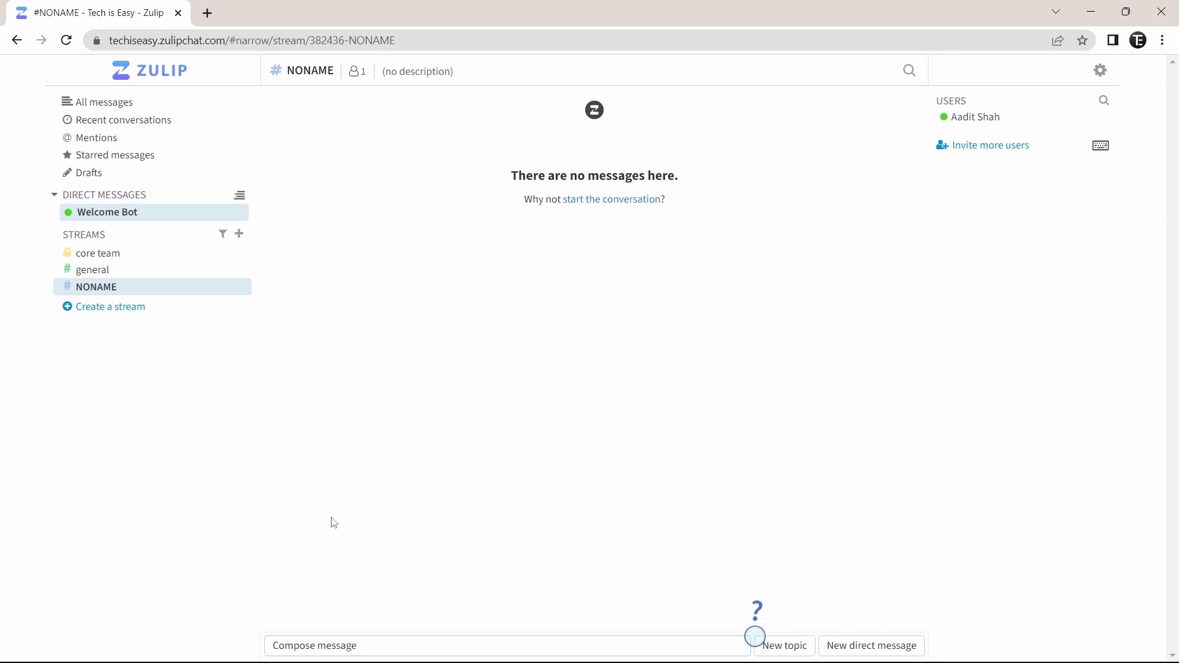
click(321, 650)
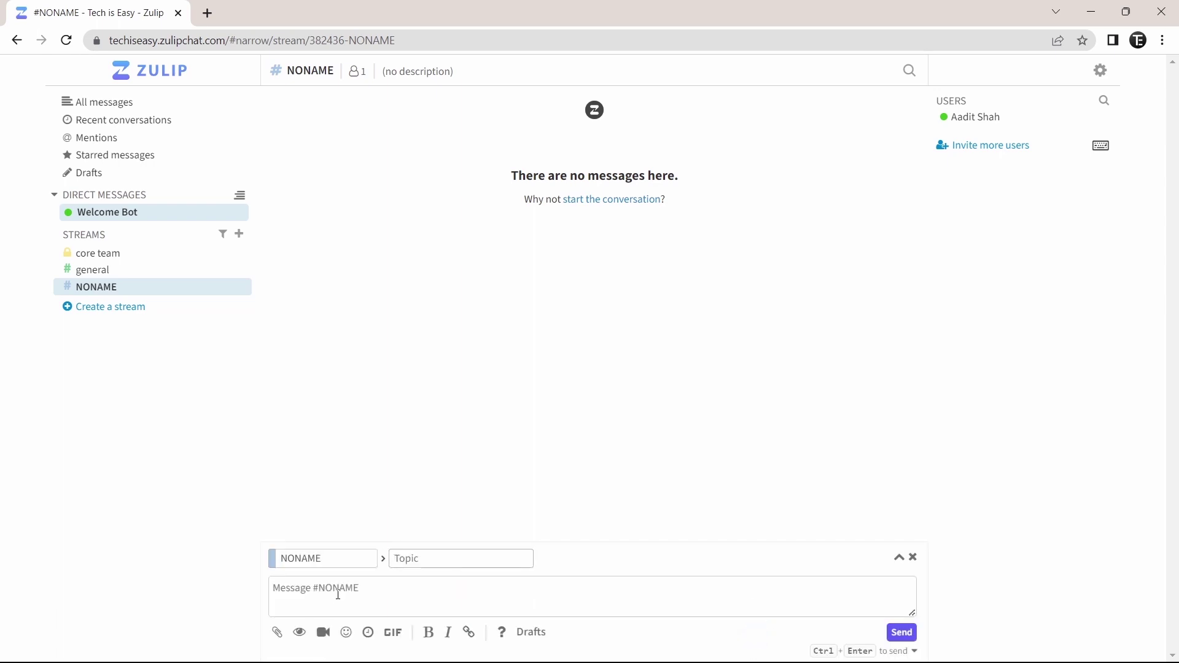
click(336, 600)
text(H)
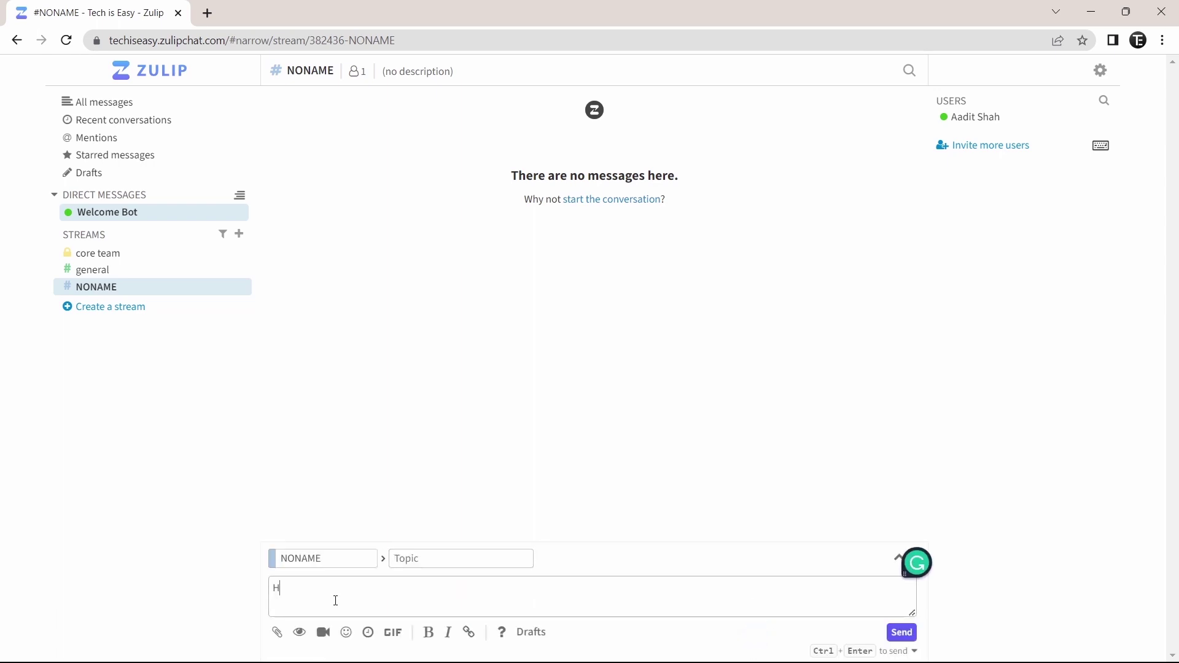
text(ello)
click(898, 631)
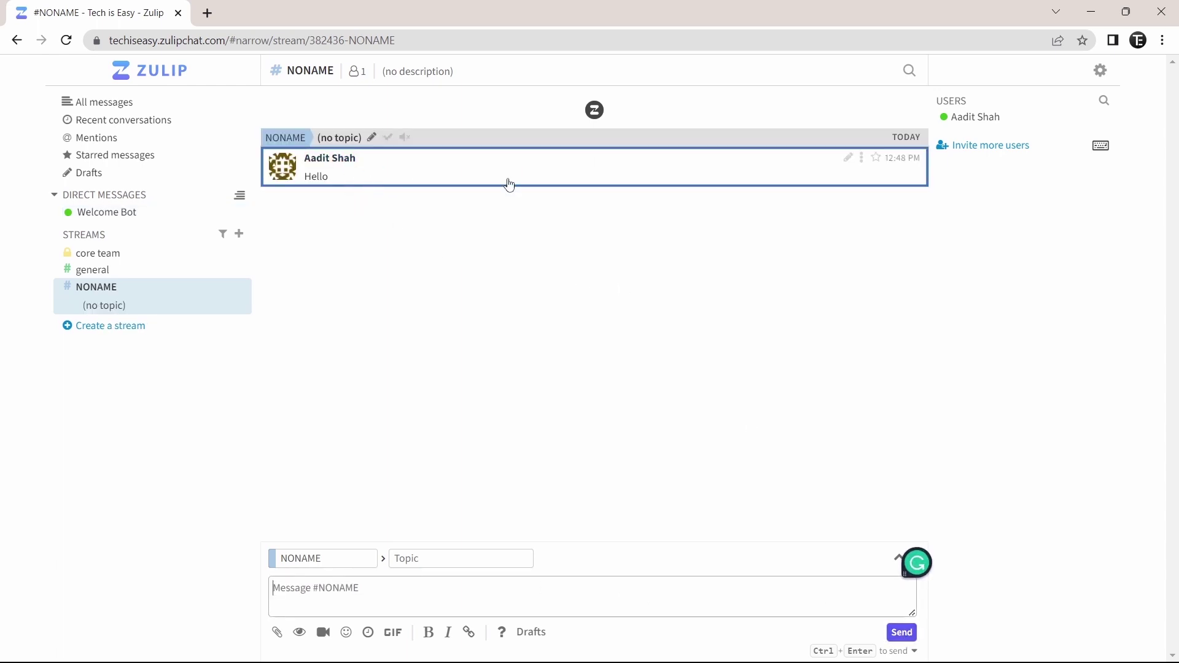
click(562, 327)
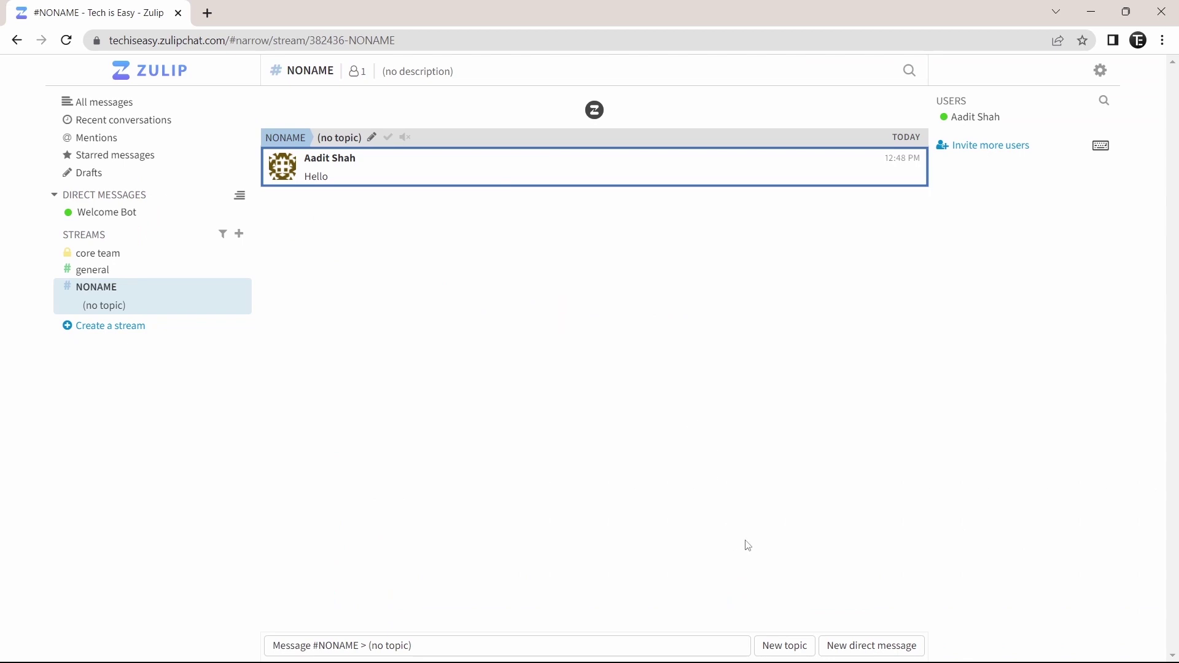
Send 'We will meet at 5' to NONAME under a new topic called Meeting
click(779, 650)
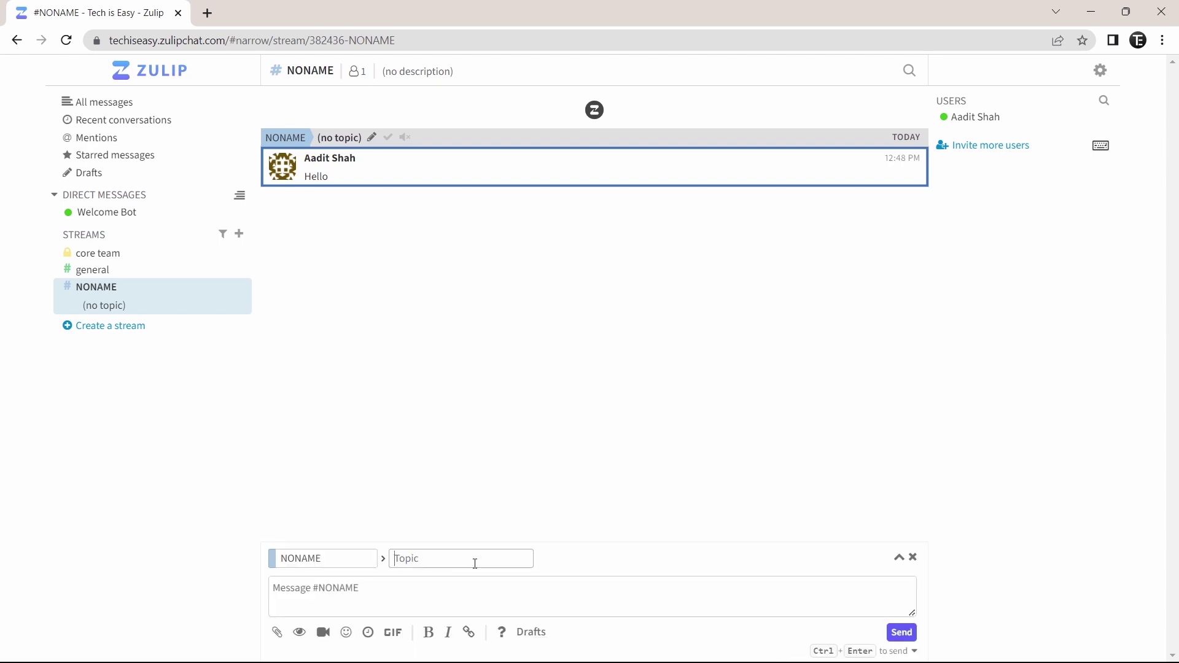
text(Meeting)
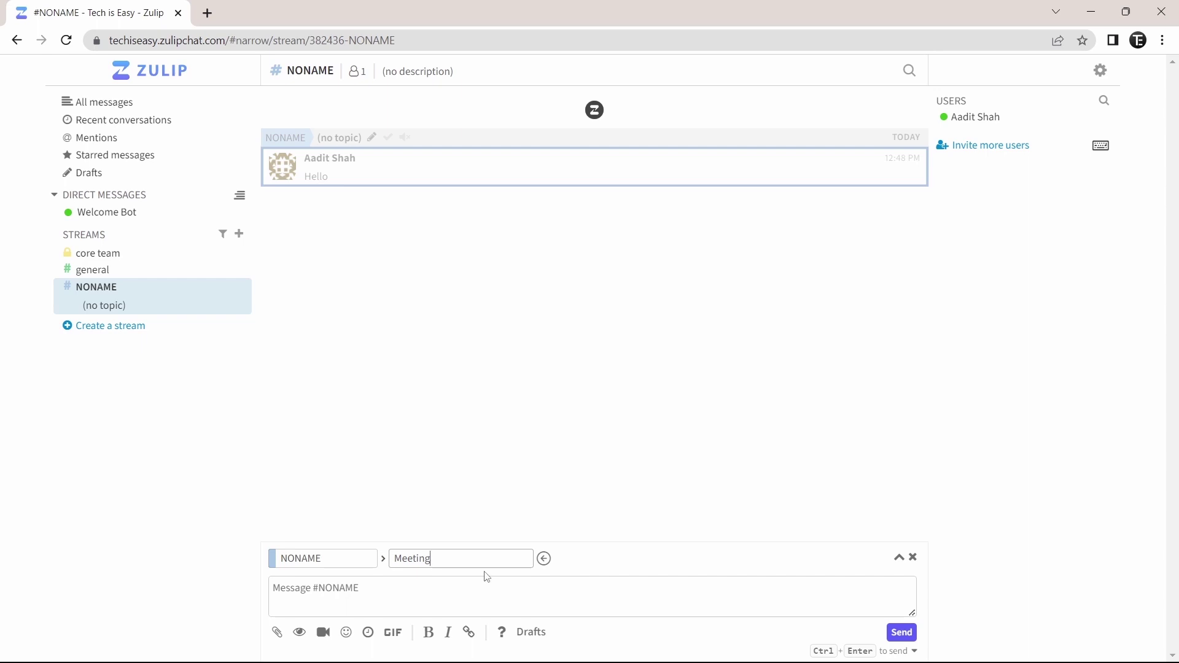
click(344, 590)
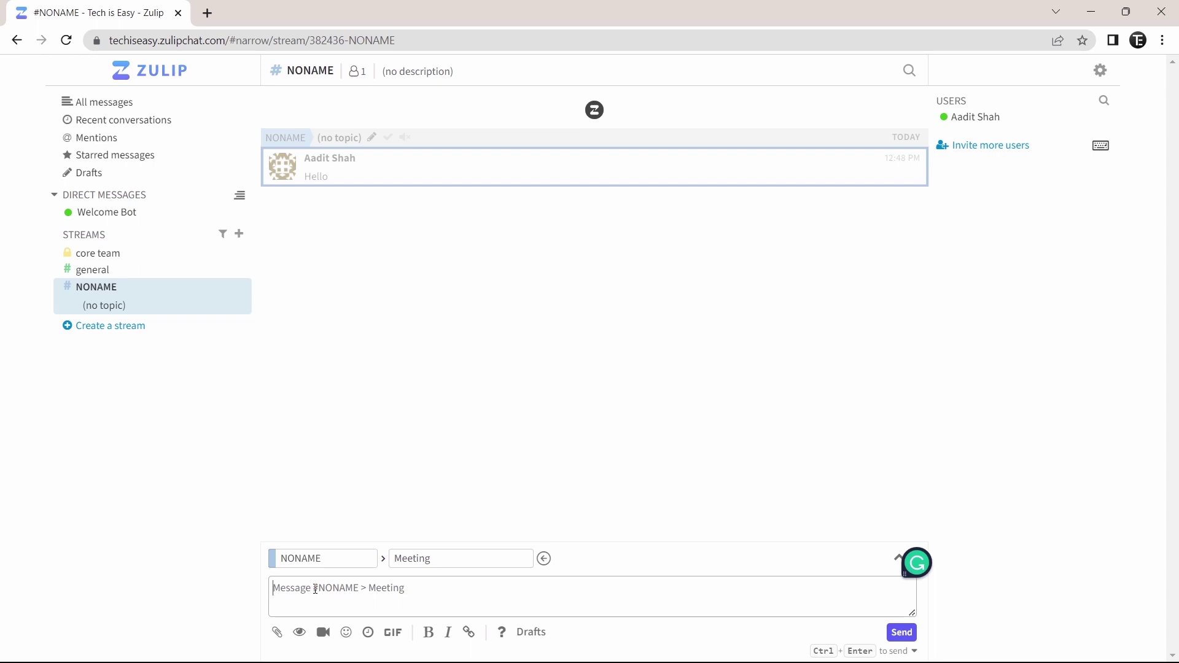
text(We will meet at 5)
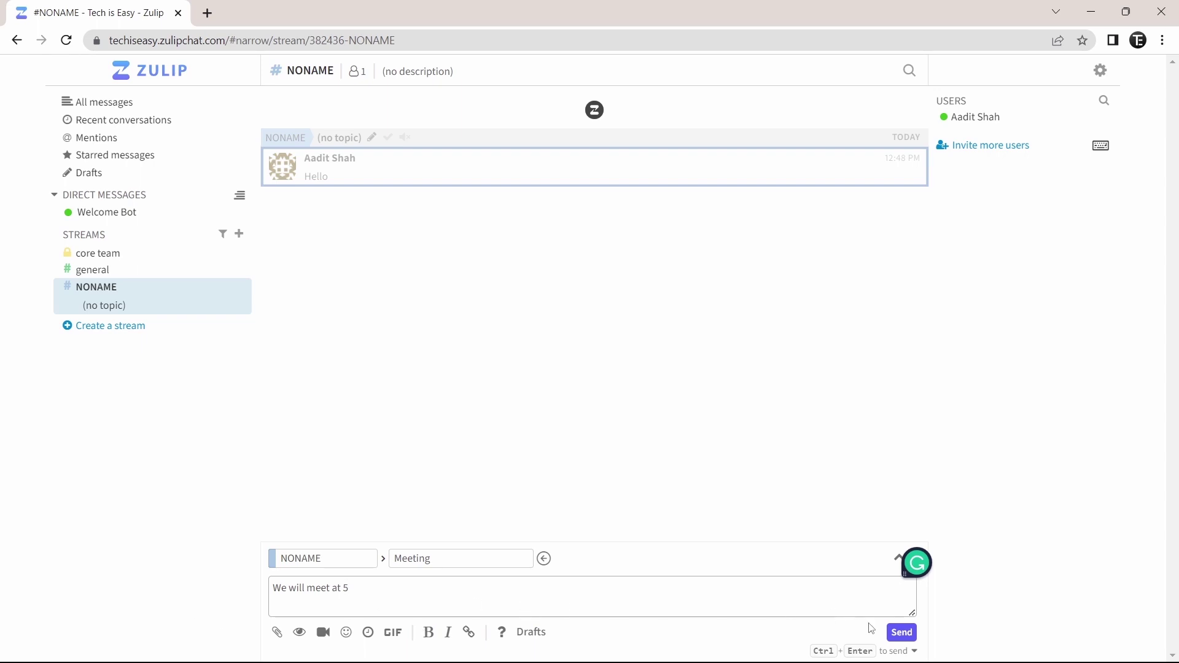
click(902, 632)
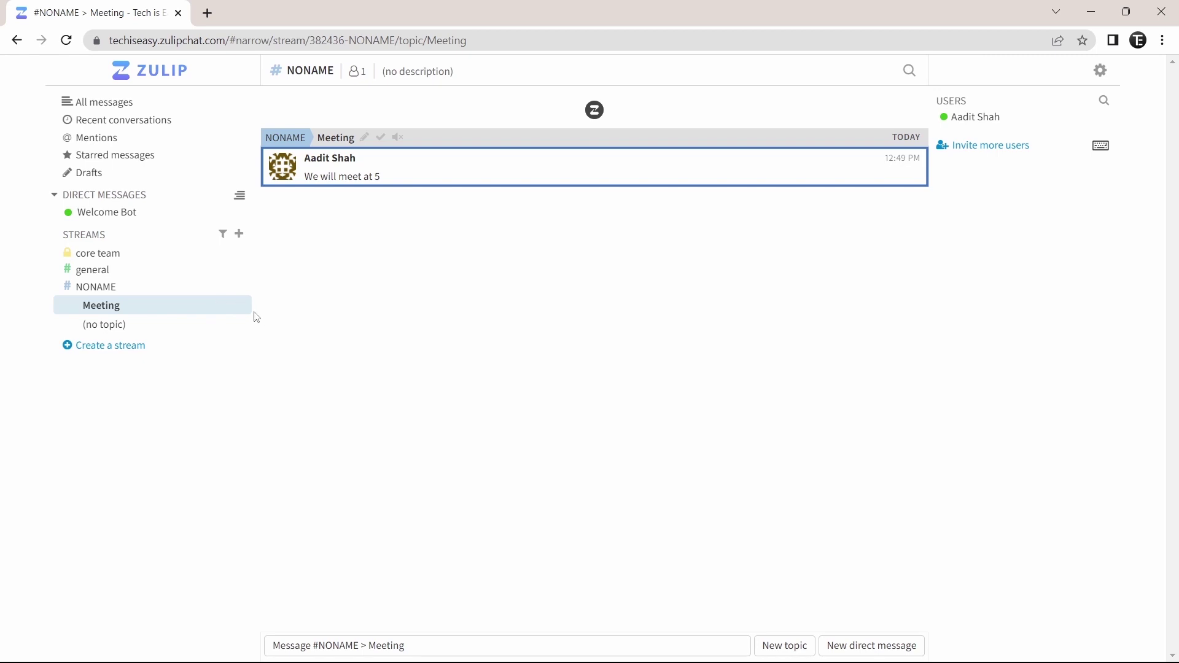
mouse_move(241, 289)
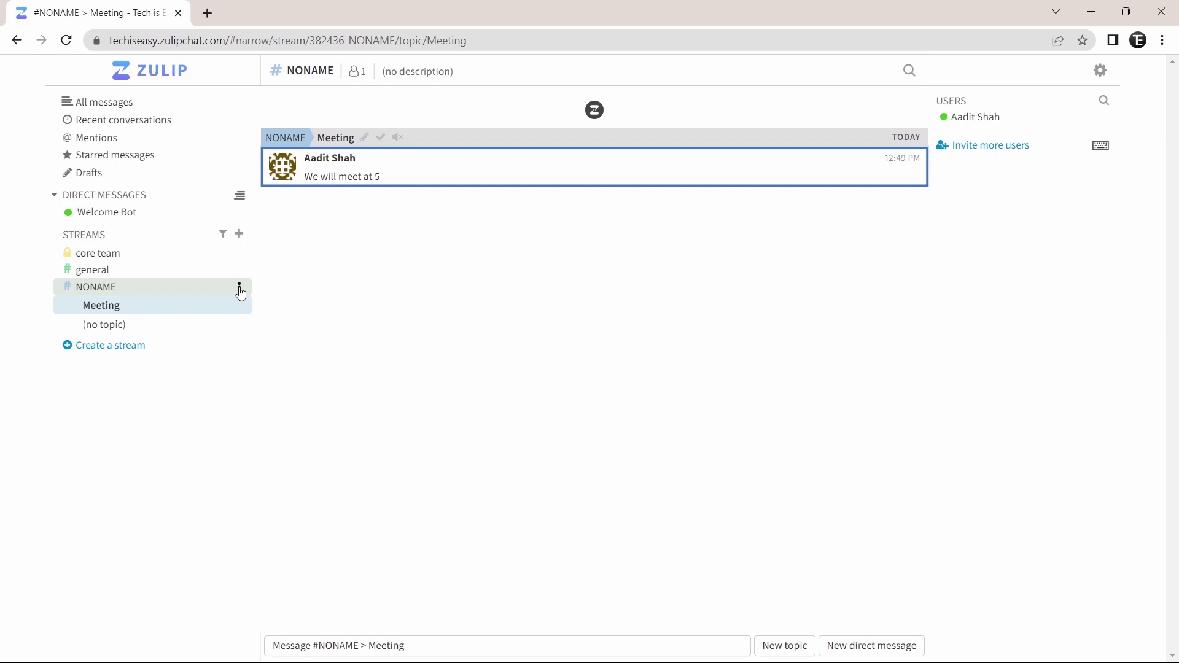
click(240, 290)
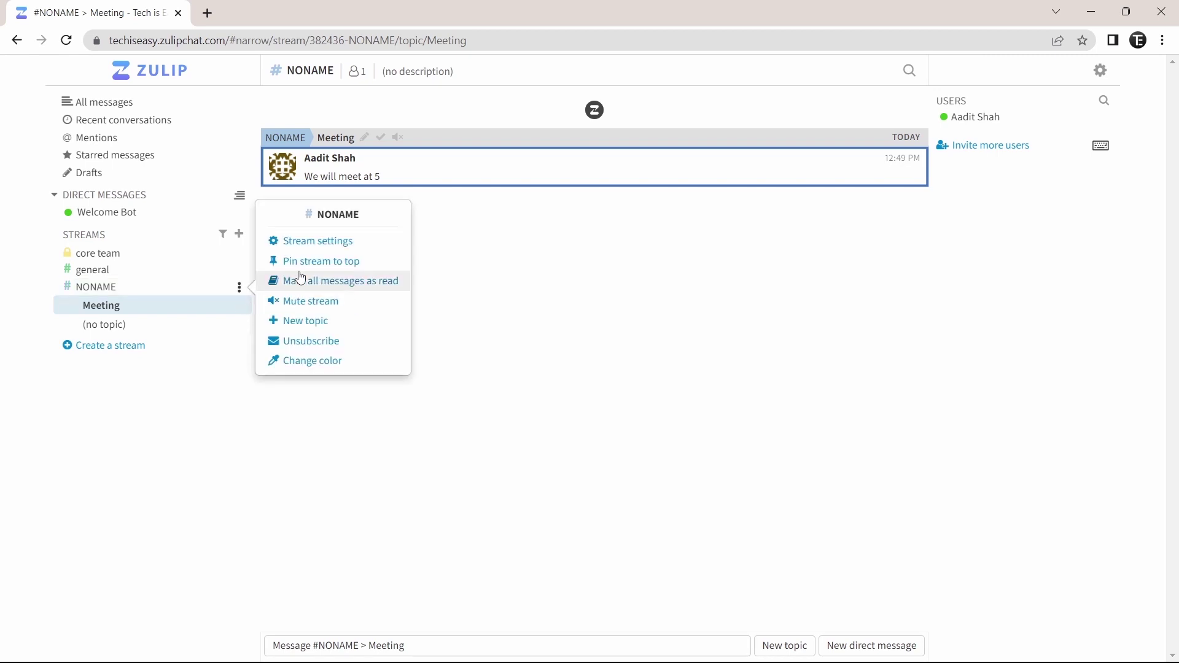
click(312, 244)
click(460, 343)
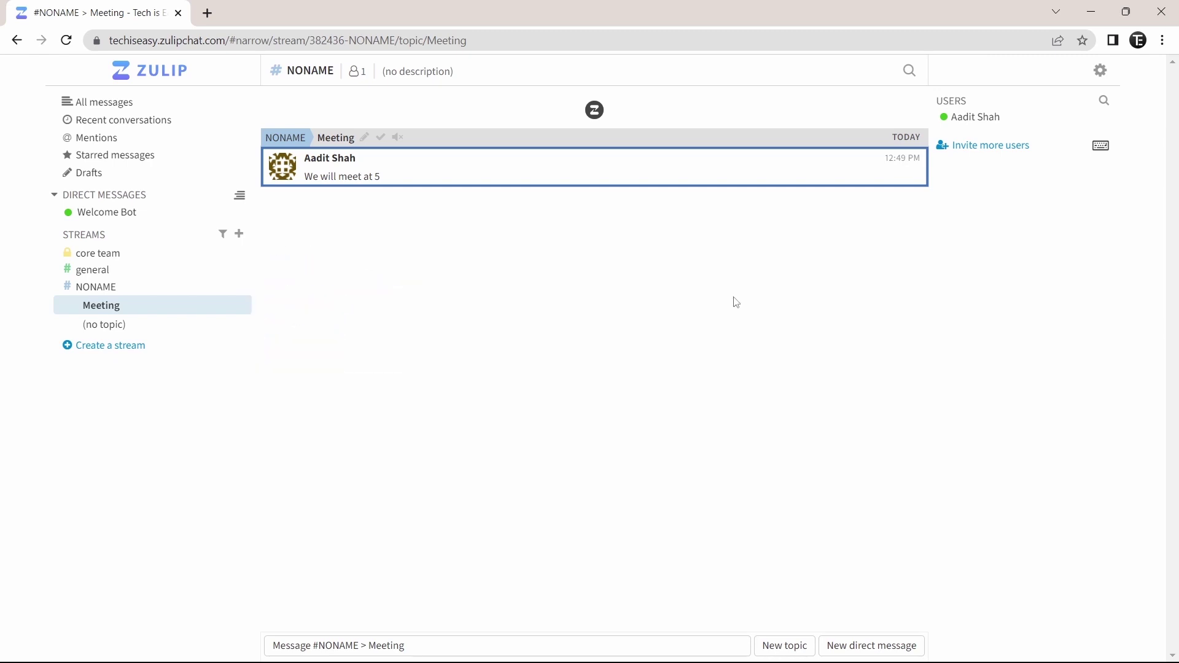
Paste two invitee e-mail addresses into the Invite users form
click(954, 150)
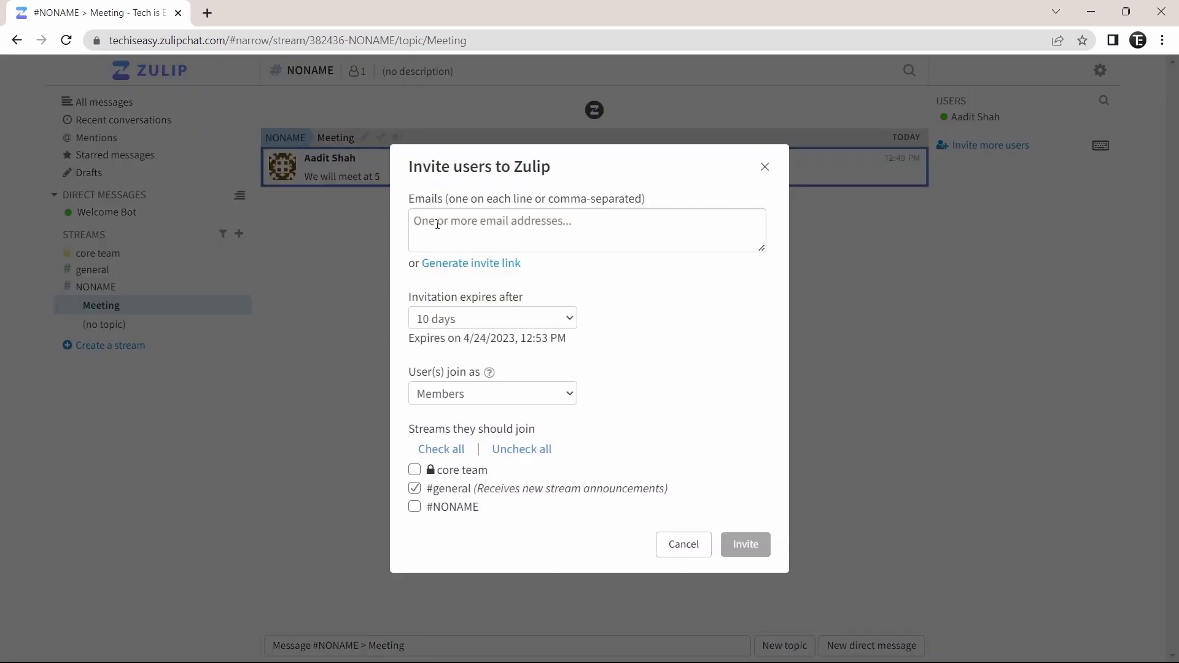
click(502, 235)
key(ctrl+v)
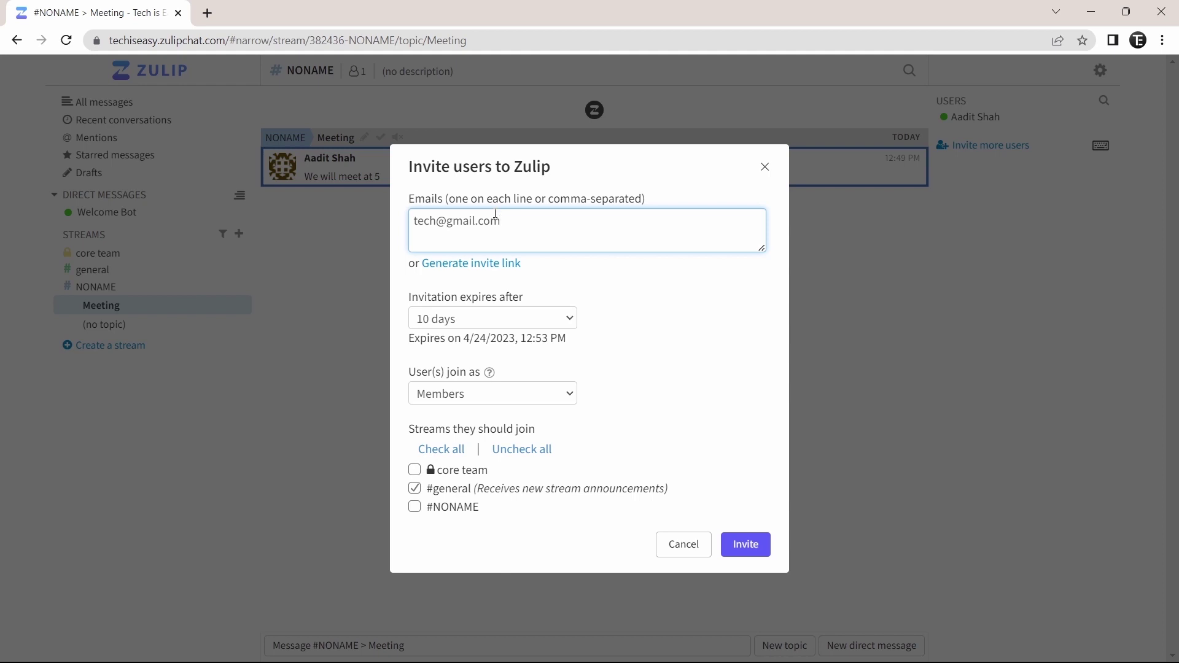
key(ctrl+v)
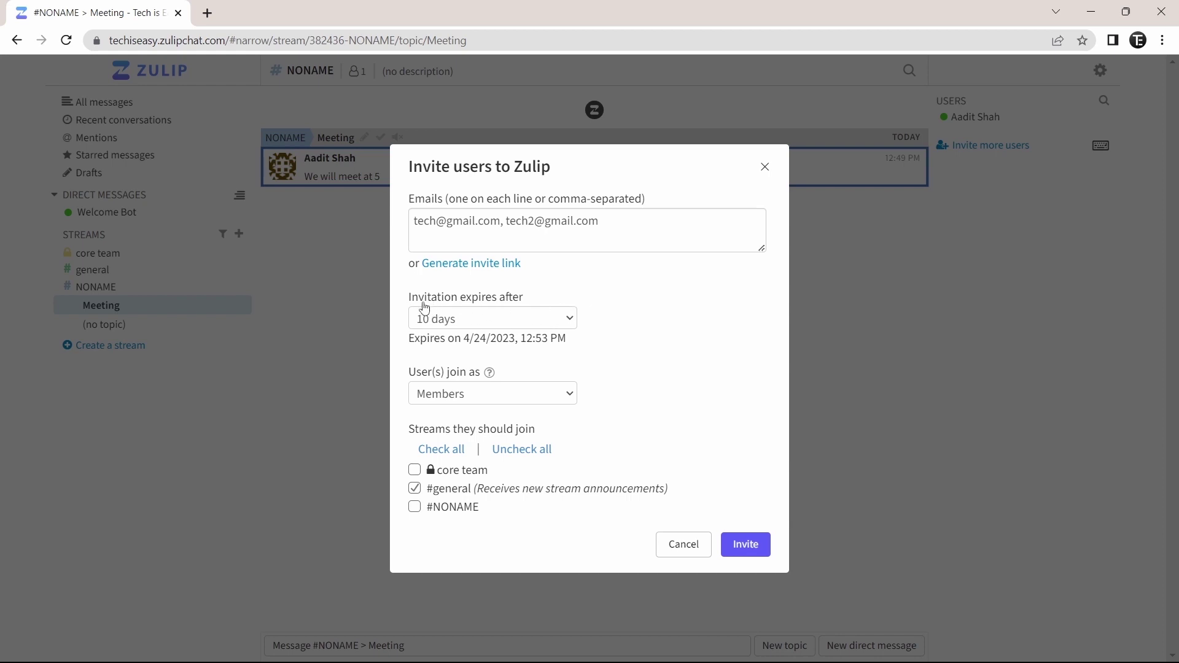
Keep the 10-day expiry and Members role, send the invitations, and close the form
click(462, 324)
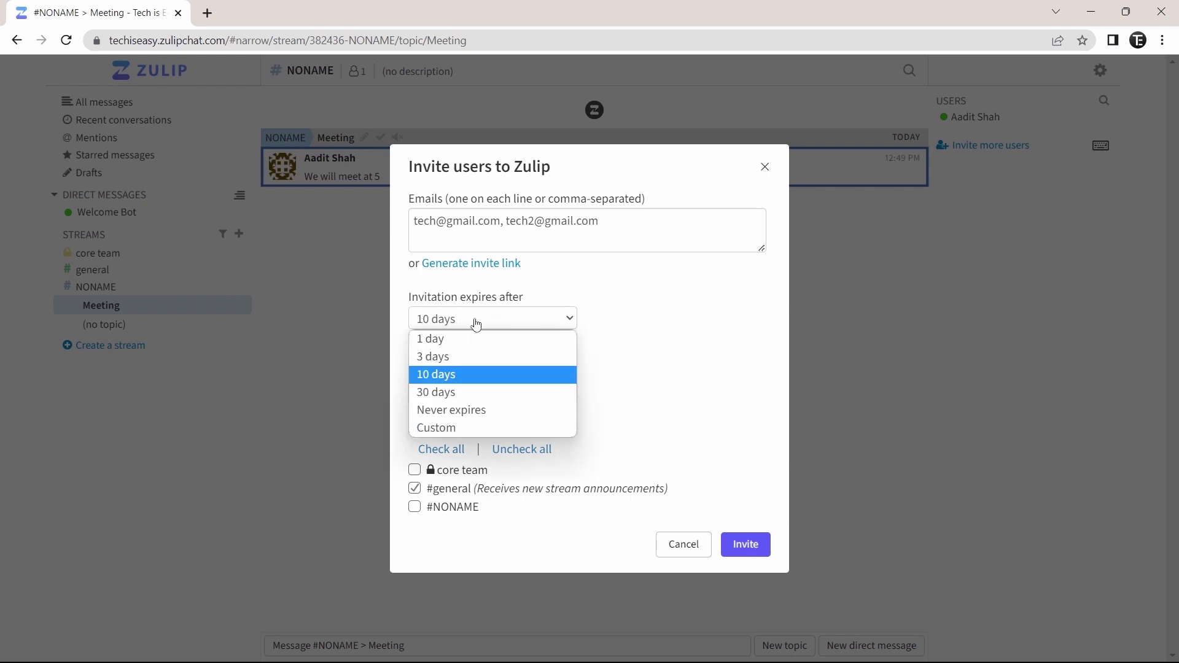
click(463, 375)
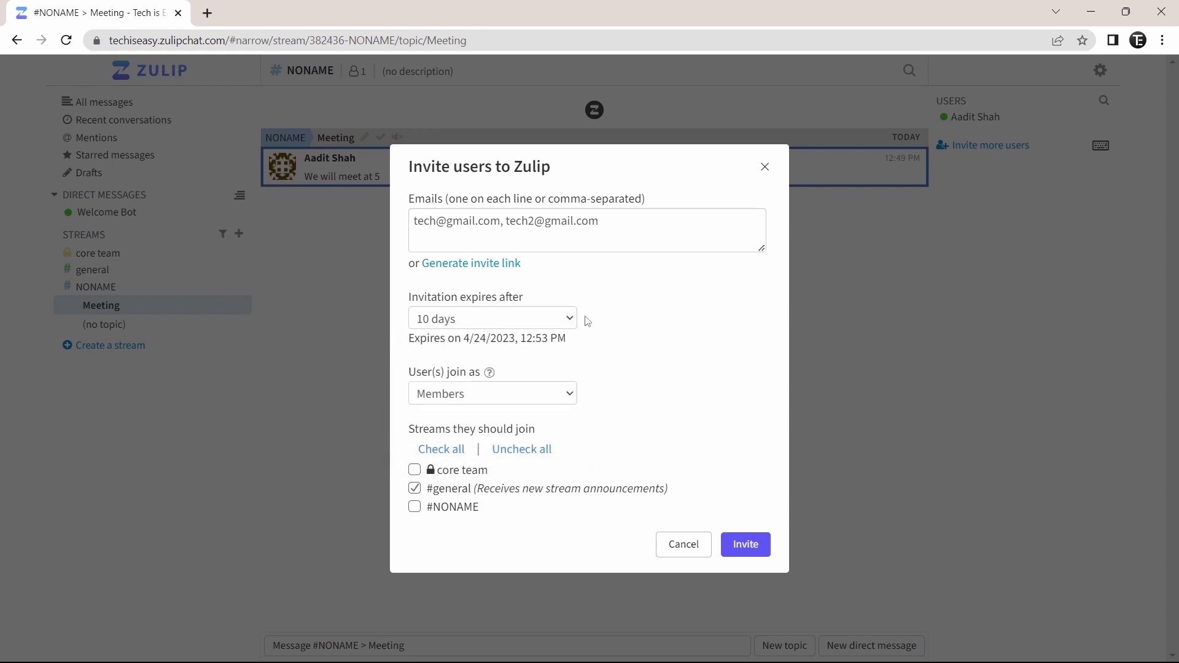
click(448, 396)
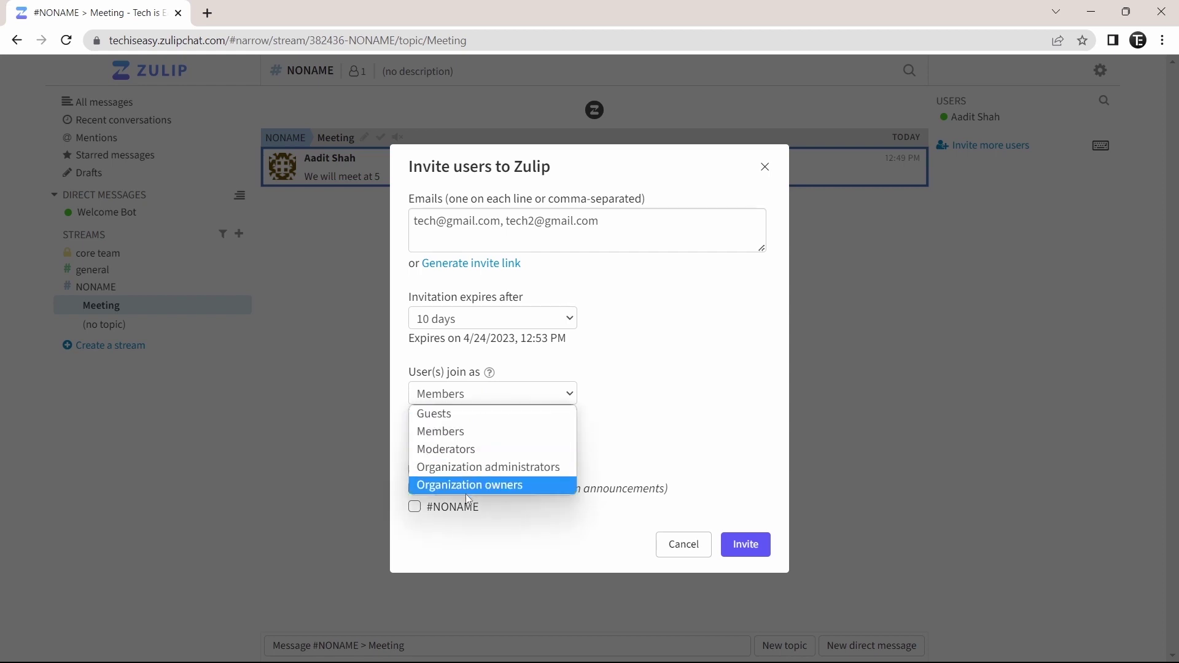
click(631, 440)
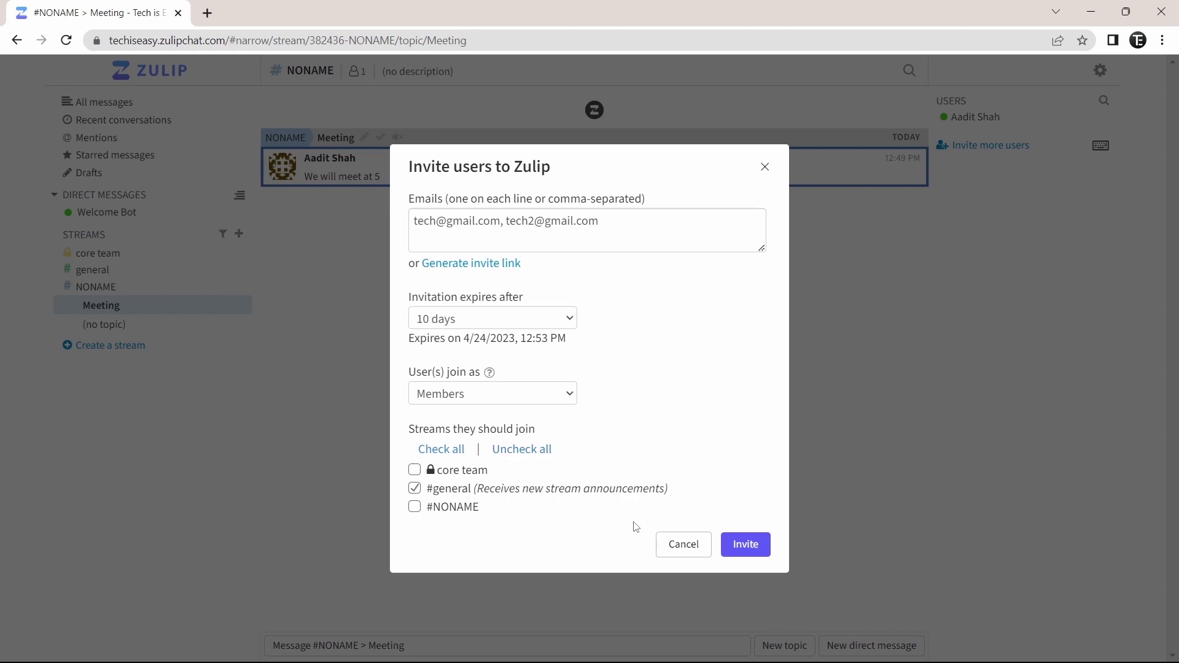
click(745, 549)
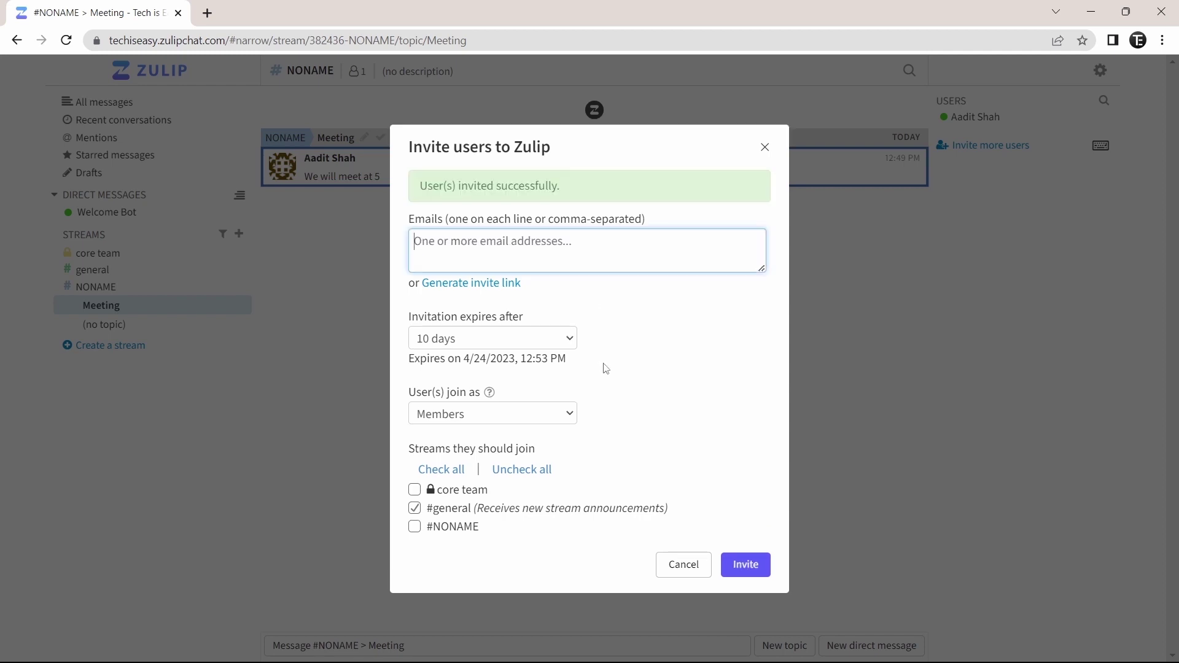
key(Escape)
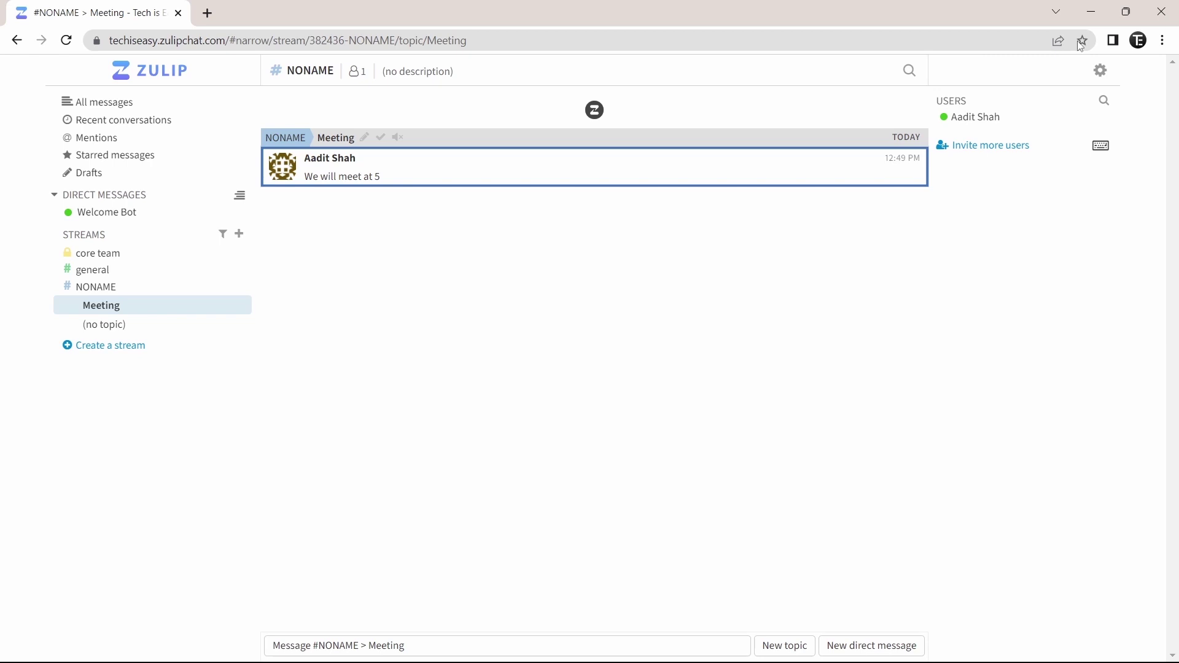
Go to Personal settings, select Notifications, and scroll through the notification options
click(1100, 81)
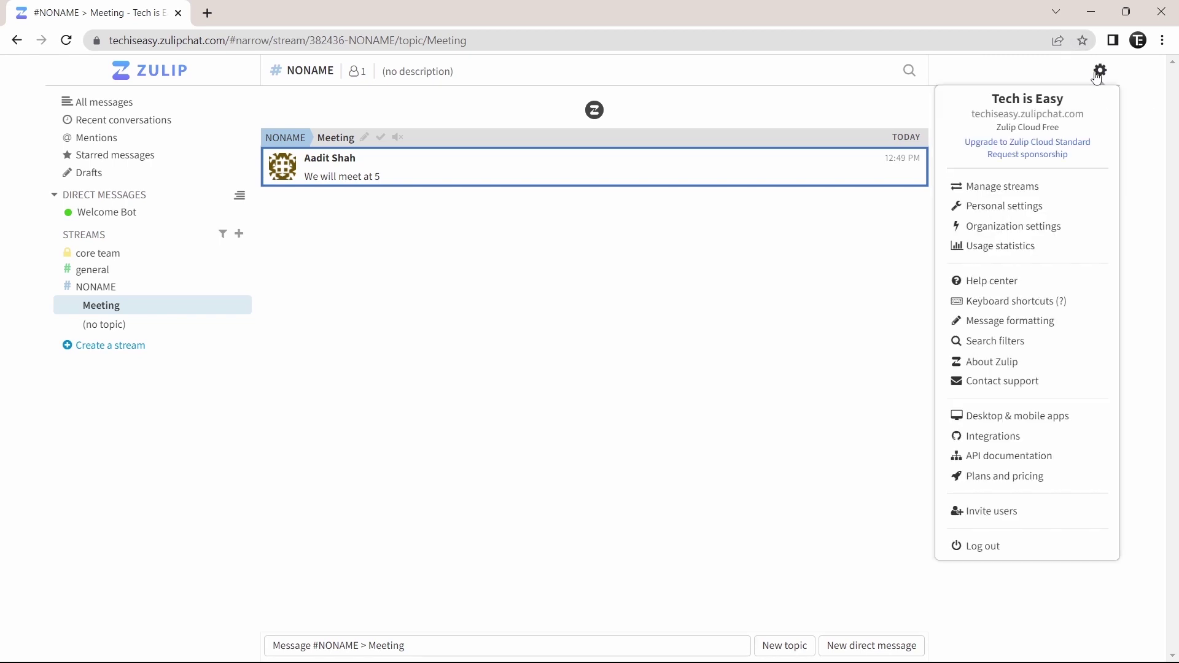
click(978, 207)
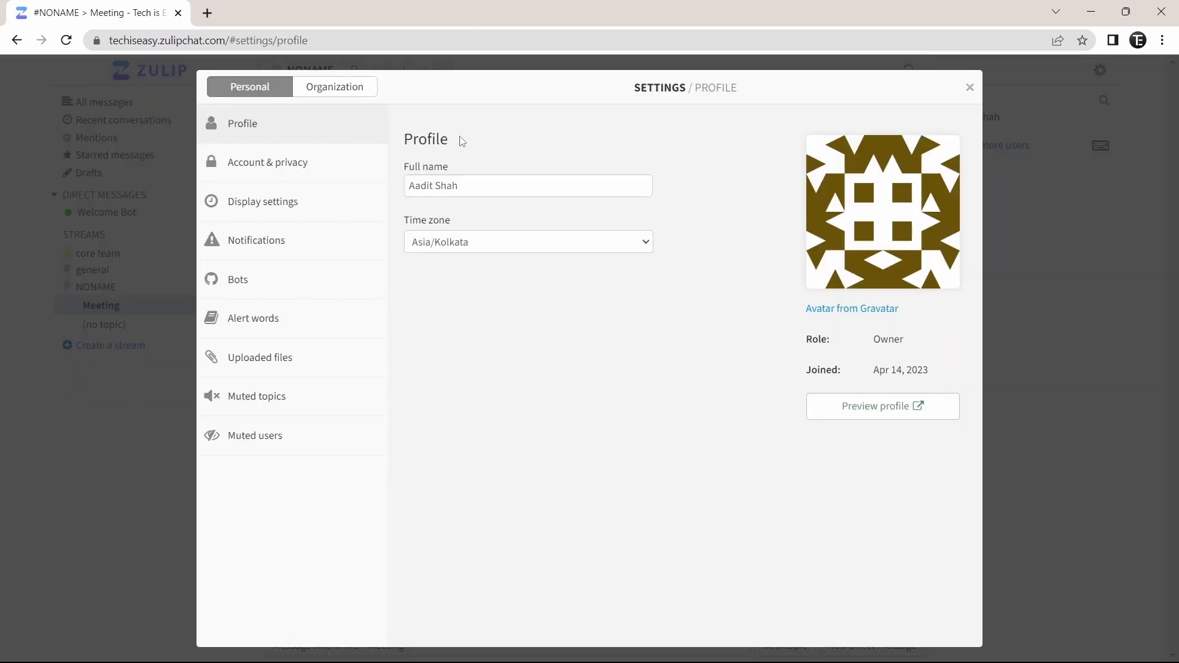
click(291, 254)
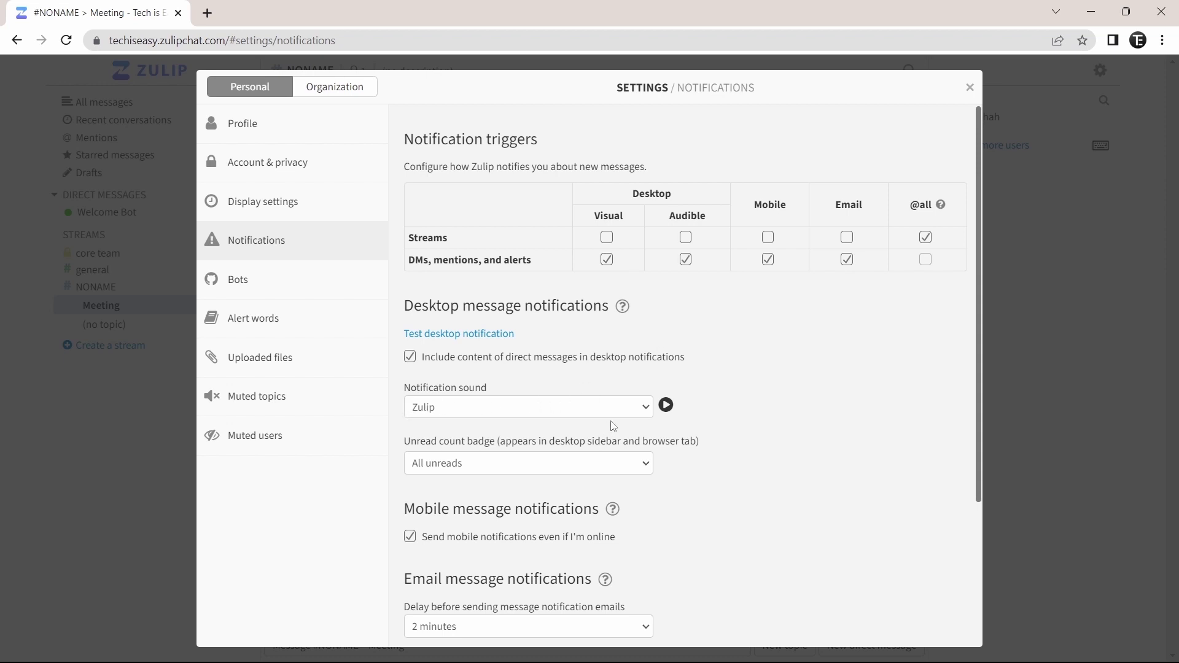
scroll(734, 456, down, 3)
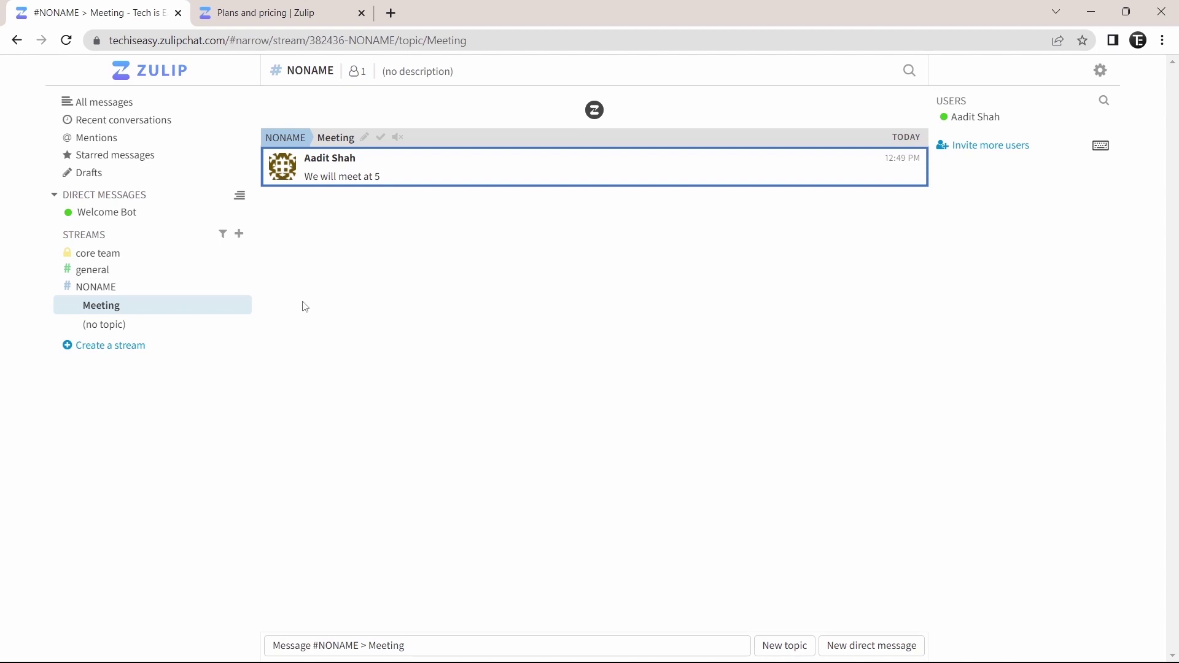
Switch to the 'Plans and pricing | Zulip' tab listing the Cloud and self-hosted plans
click(264, 12)
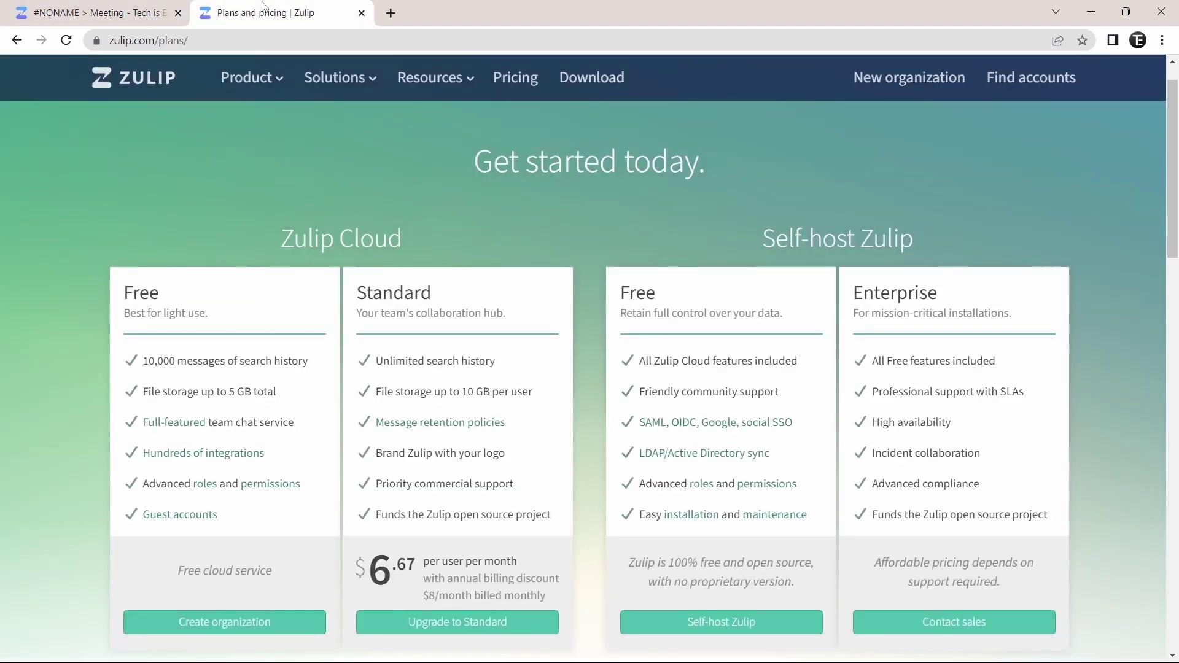